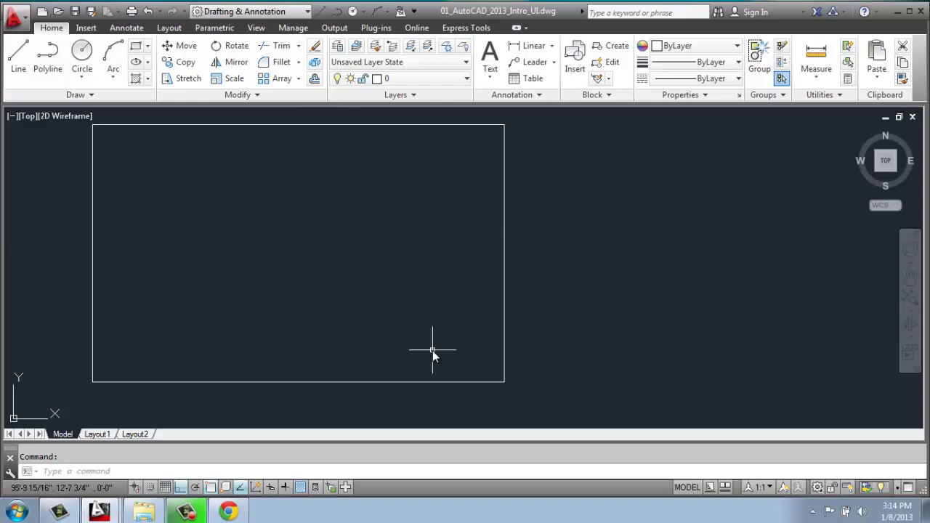
# Wheel-zoom deep into the left target's rings, then back out to the three targets and rectangle.
pyautogui.scroll(6, 433, 350)
pyautogui.scroll(2, 769, 301)
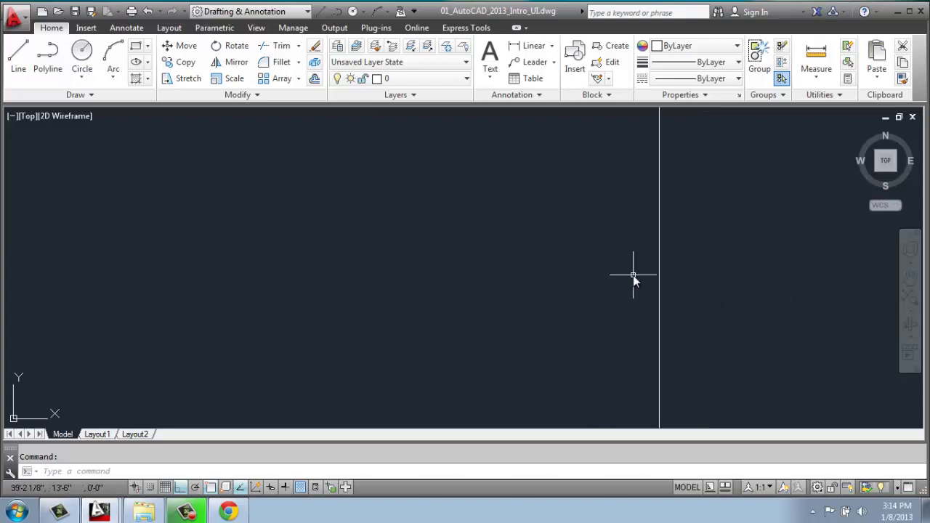
pyautogui.scroll(-5, 633, 275)
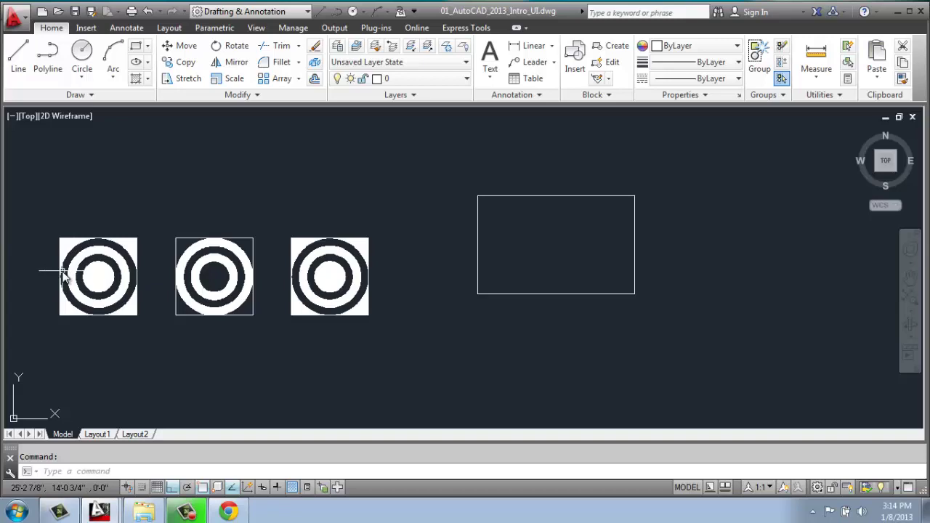
pyautogui.scroll(10, 62, 272)
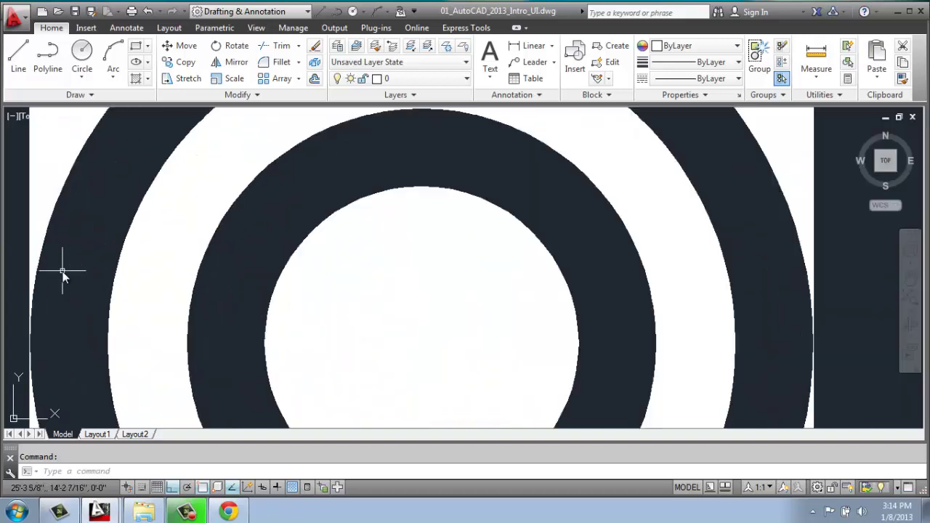
pyautogui.scroll(3, 62, 273)
pyautogui.scroll(-5, 61, 272)
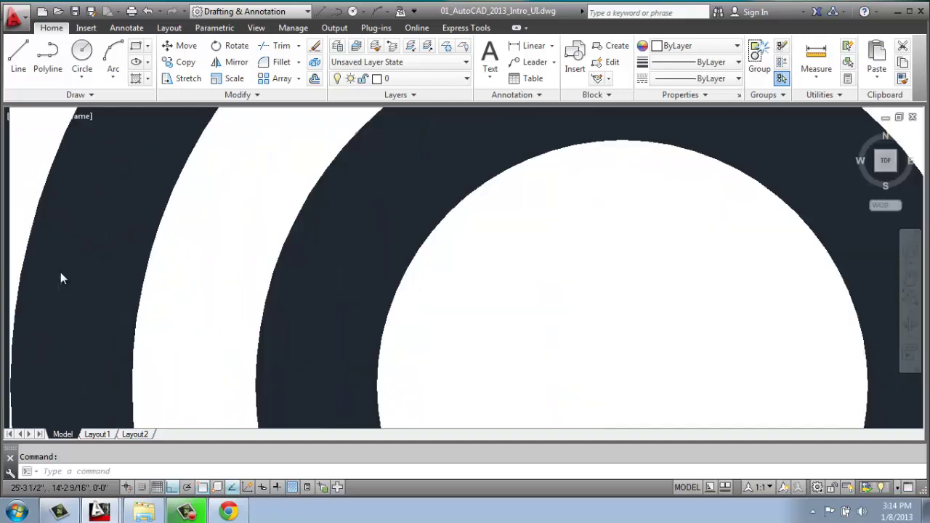
pyautogui.scroll(-8, 61, 272)
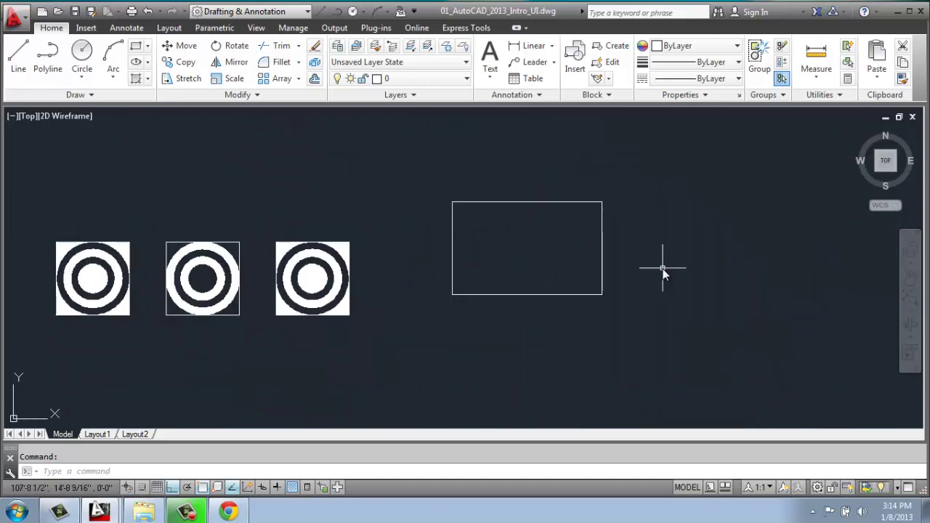
pyautogui.scroll(5, 662, 270)
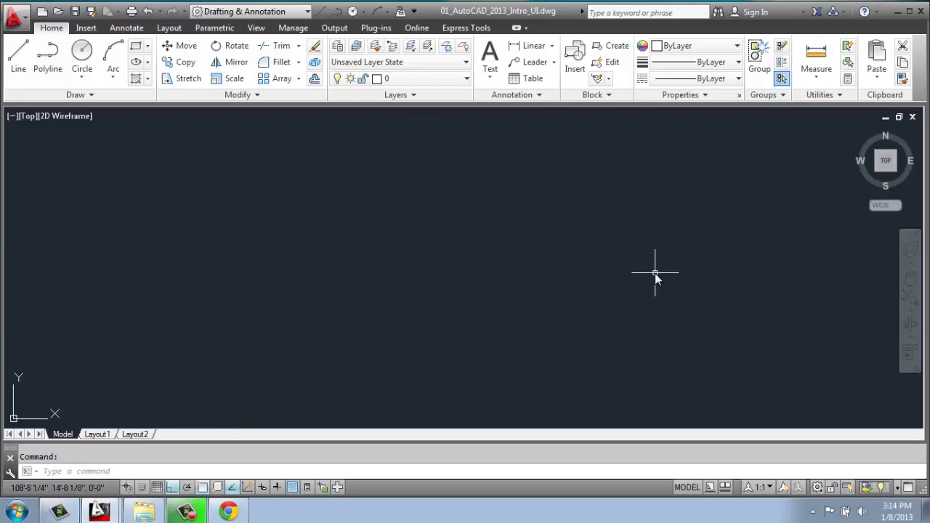
pyautogui.scroll(-5, 655, 273)
pyautogui.scroll(1, 629, 269)
pyautogui.scroll(-1, 630, 269)
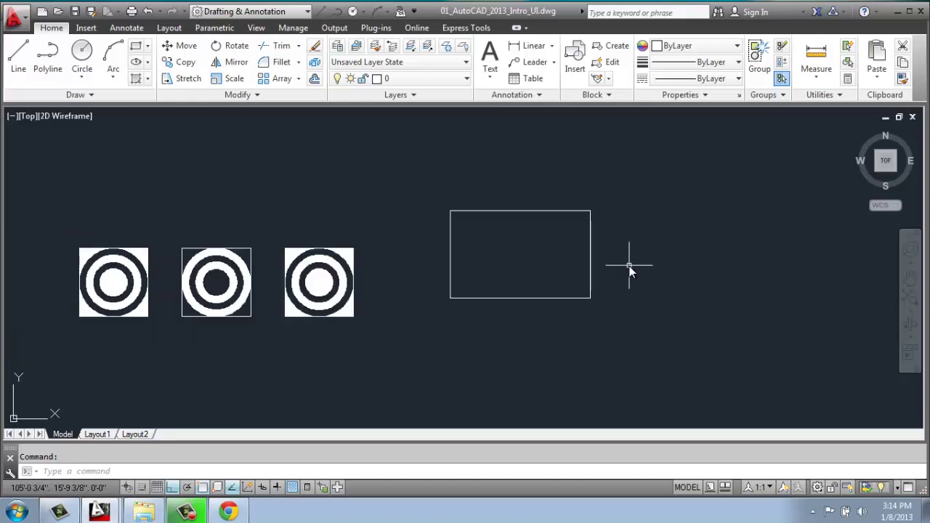
# Open the Zoom options flyout on the navigation bar.
pyautogui.click(913, 311)
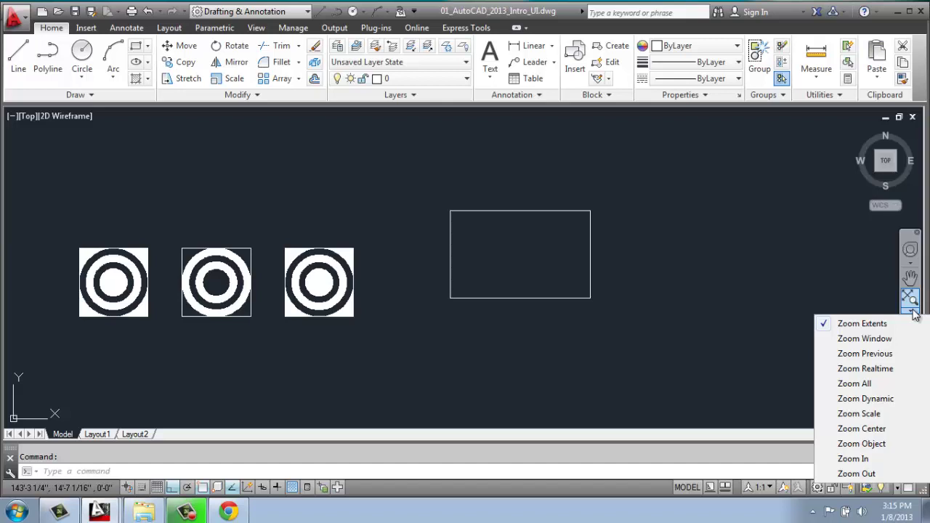
# Zoom in one step, then zoom out repeatedly until the drawing is tiny.
pyautogui.click(864, 459)
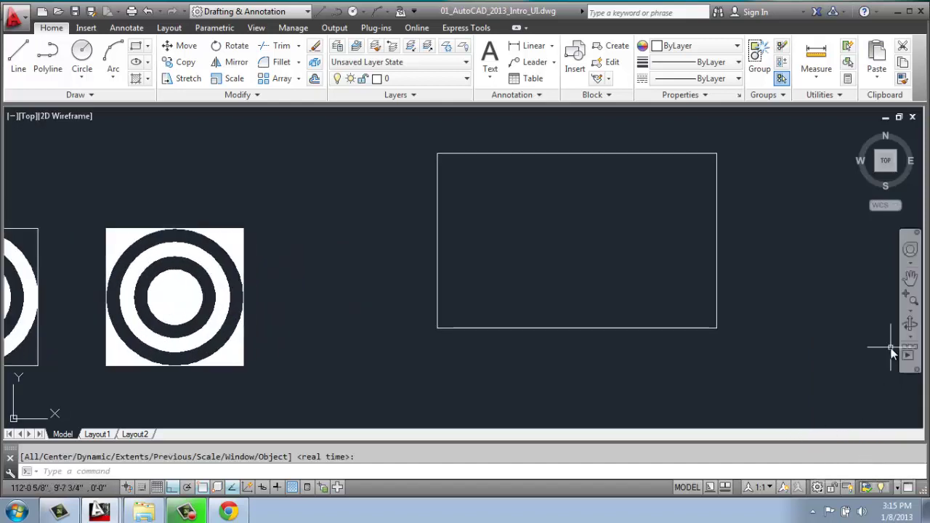
pyautogui.click(914, 314)
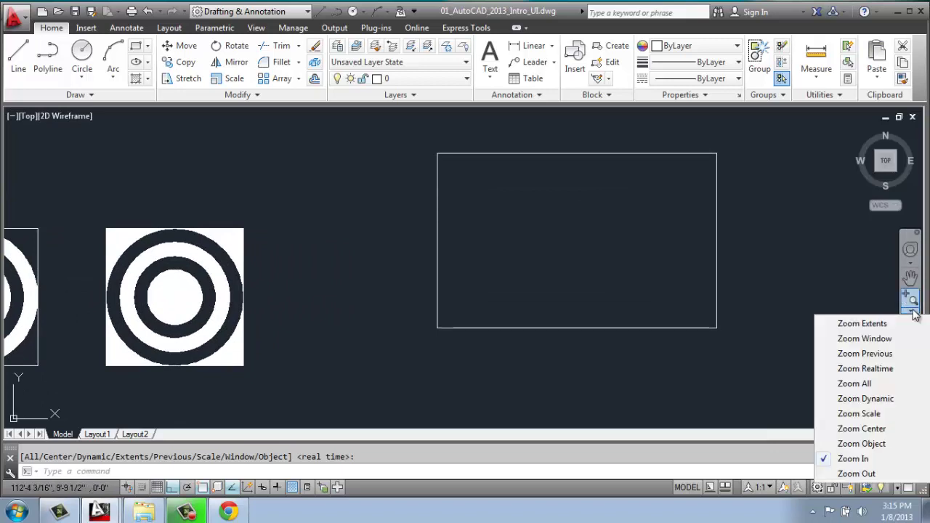
pyautogui.click(877, 472)
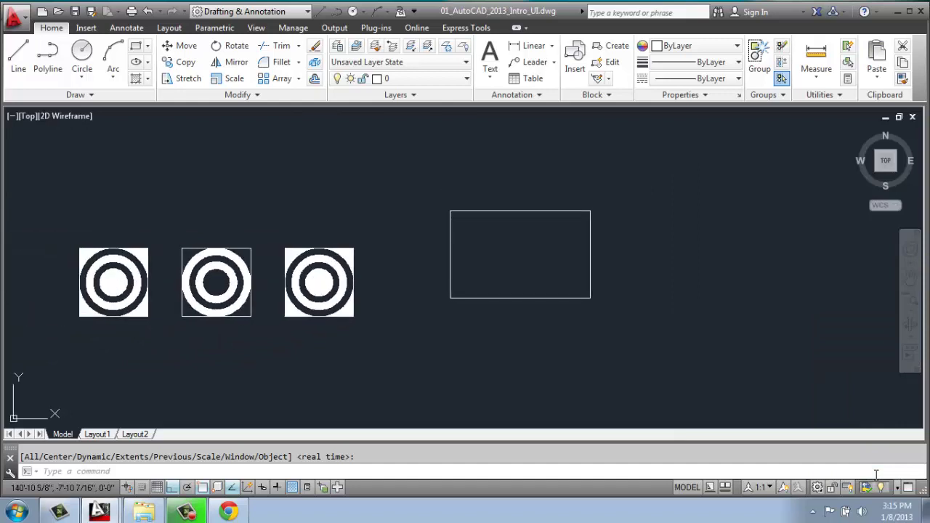
pyautogui.click(914, 301)
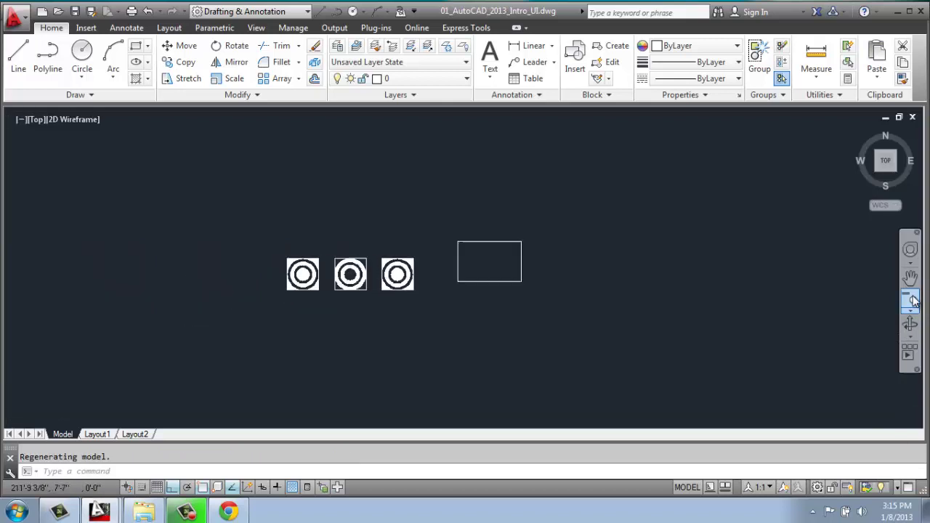
pyautogui.click(913, 301)
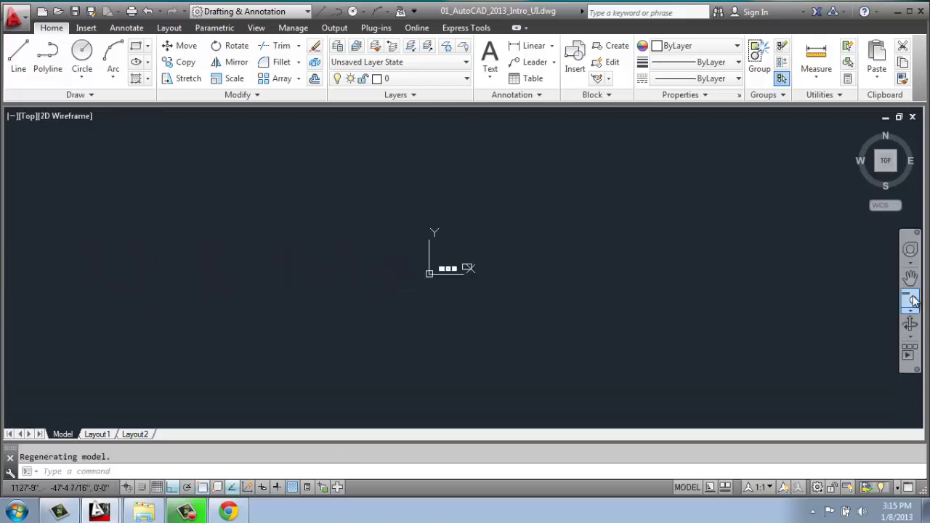
# Switch to Zoom In and step back in to the close-up of the targets and rectangle.
pyautogui.click(911, 310)
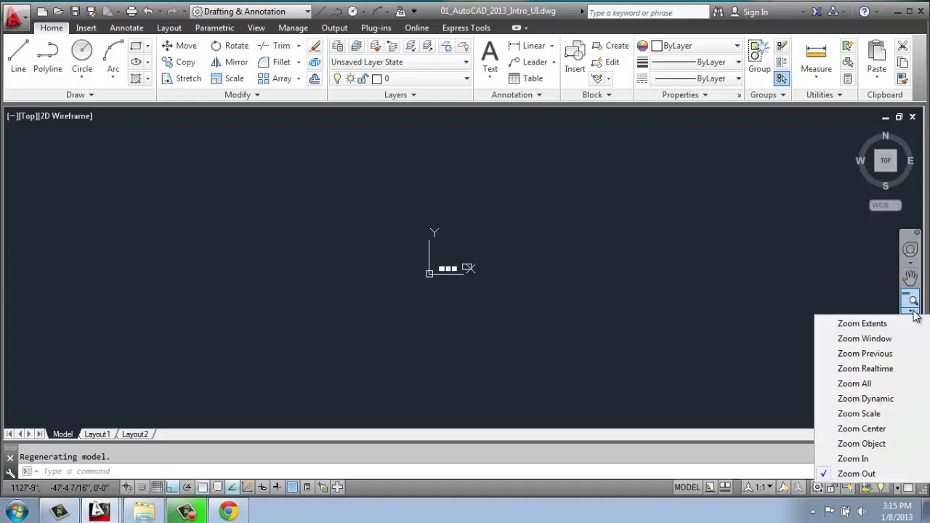
pyautogui.click(854, 460)
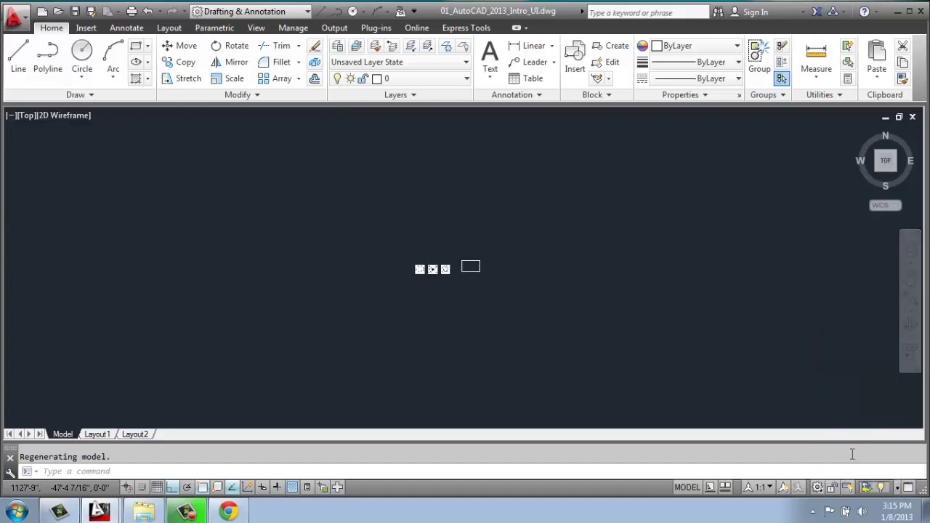
pyautogui.click(912, 298)
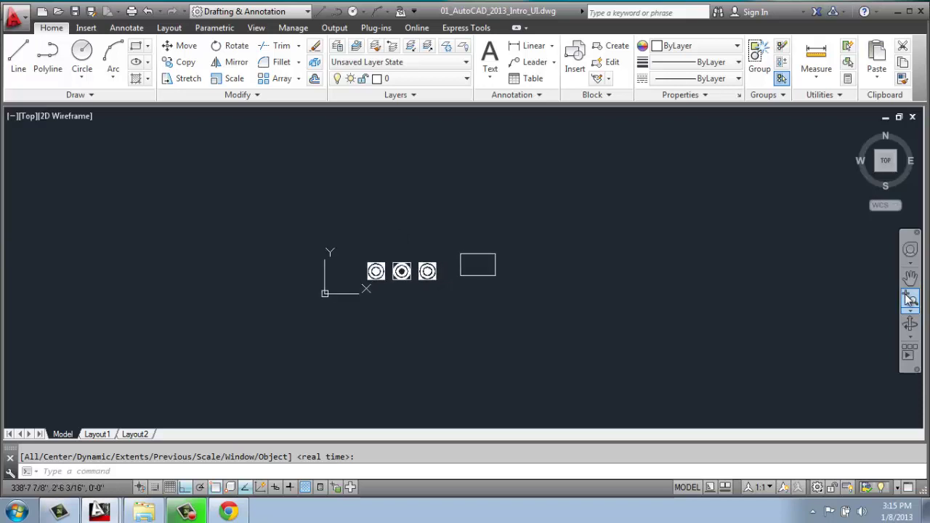
pyautogui.click(911, 298)
pyautogui.click(911, 298)
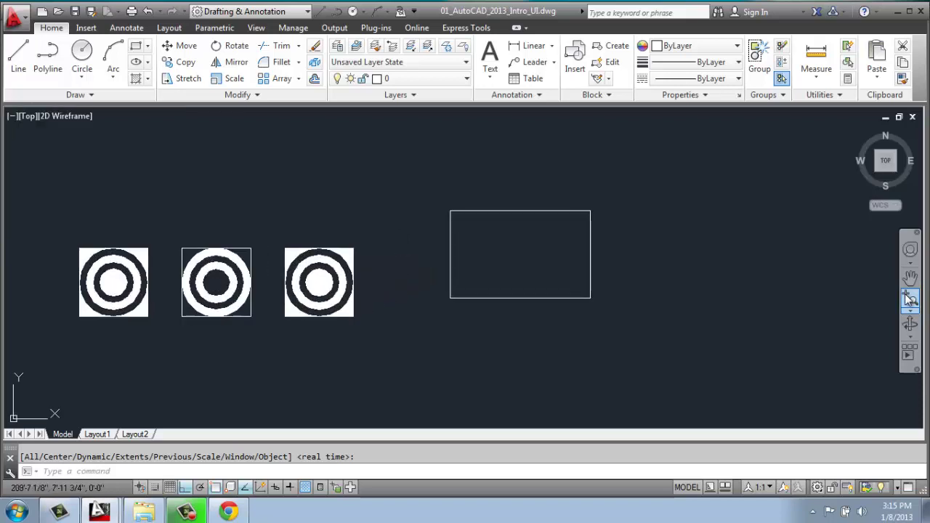
pyautogui.click(911, 310)
# Zoom Window twice, first onto the target, then onto another framed area.
pyautogui.click(913, 312)
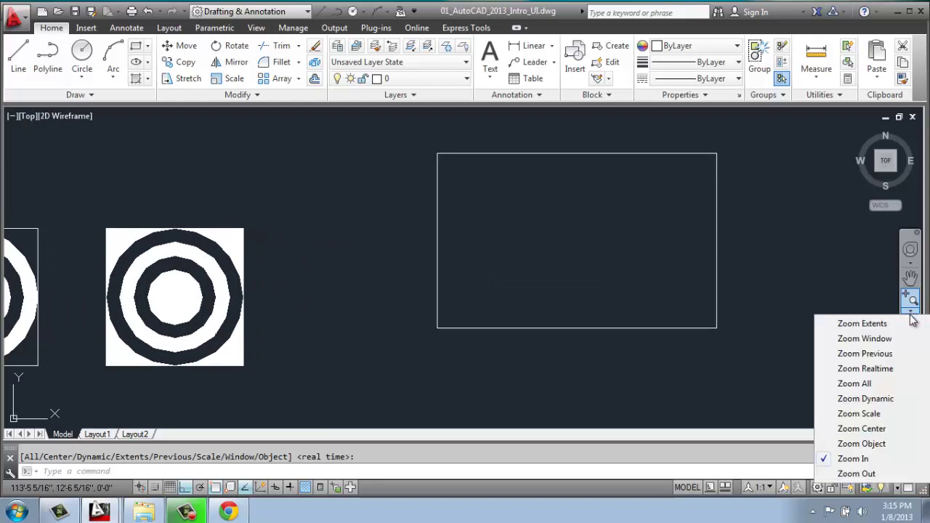
pyautogui.click(897, 340)
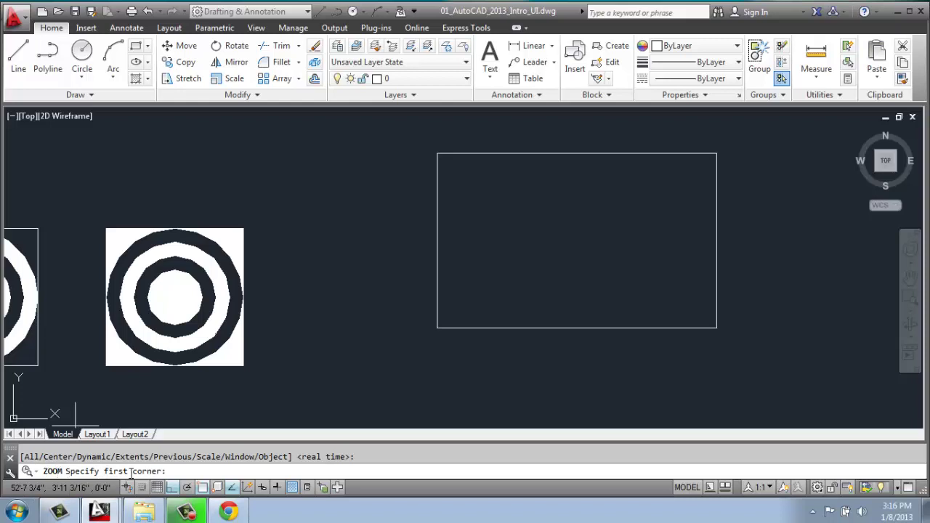
pyautogui.click(174, 190)
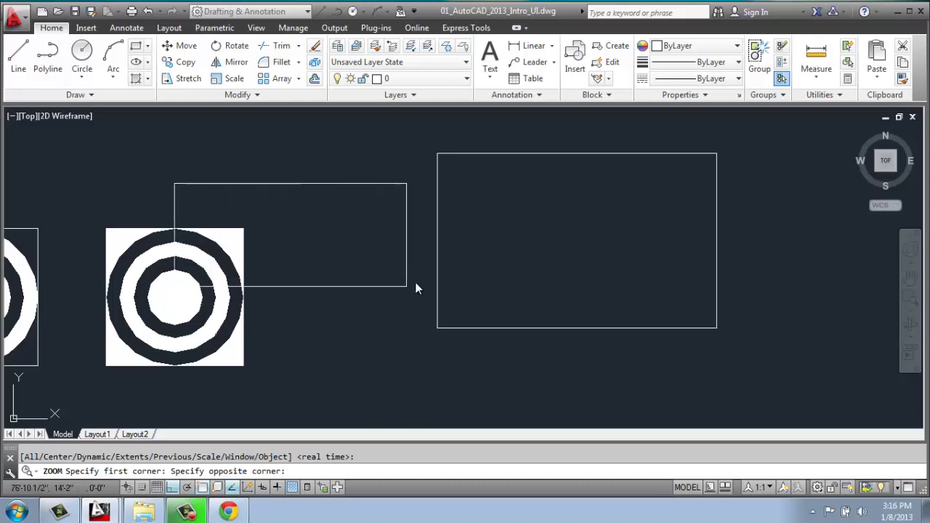
pyautogui.click(250, 259)
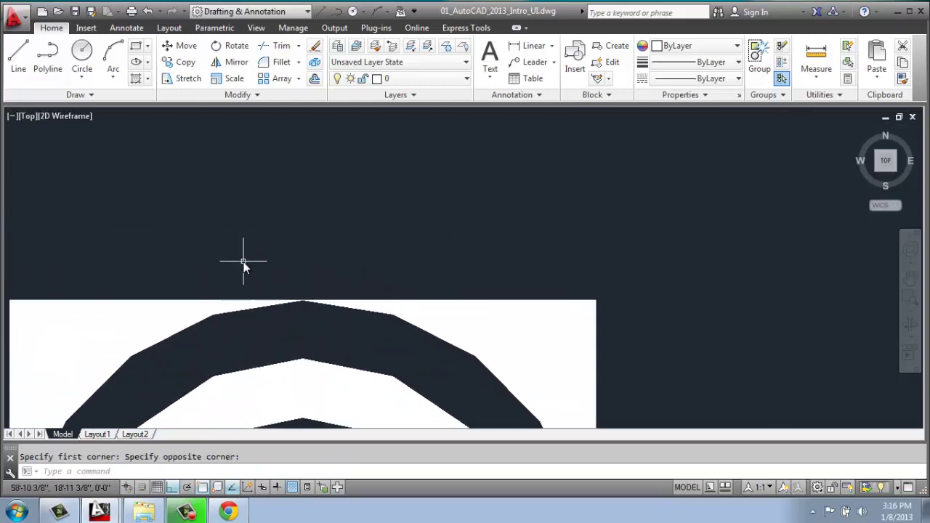
pyautogui.click(902, 306)
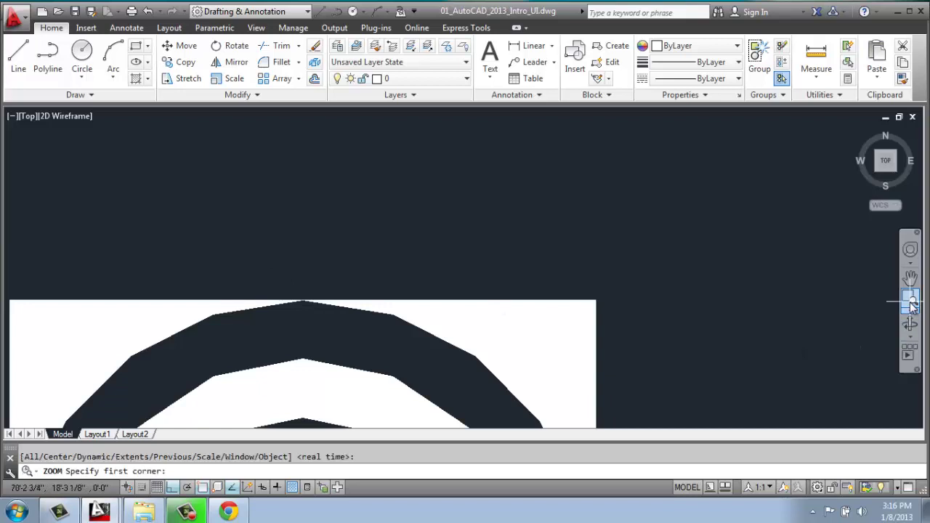
pyautogui.click(515, 240)
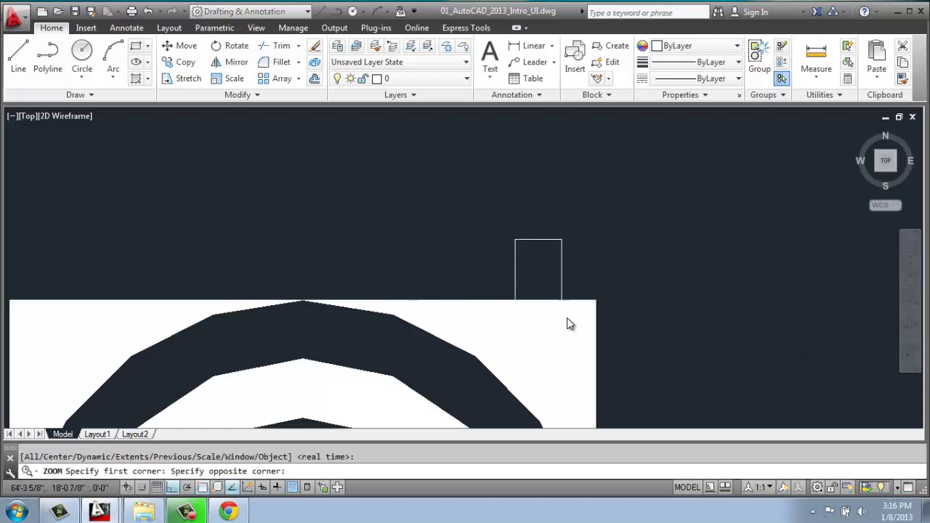
pyautogui.click(647, 371)
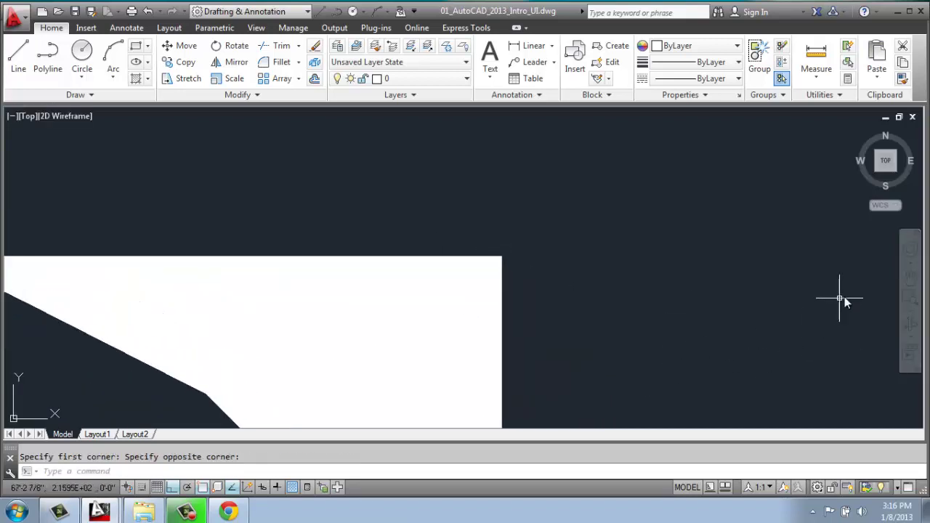
# Zoom to the drawing extents, then wheel-adjust and pan the view slightly left.
pyautogui.click(913, 311)
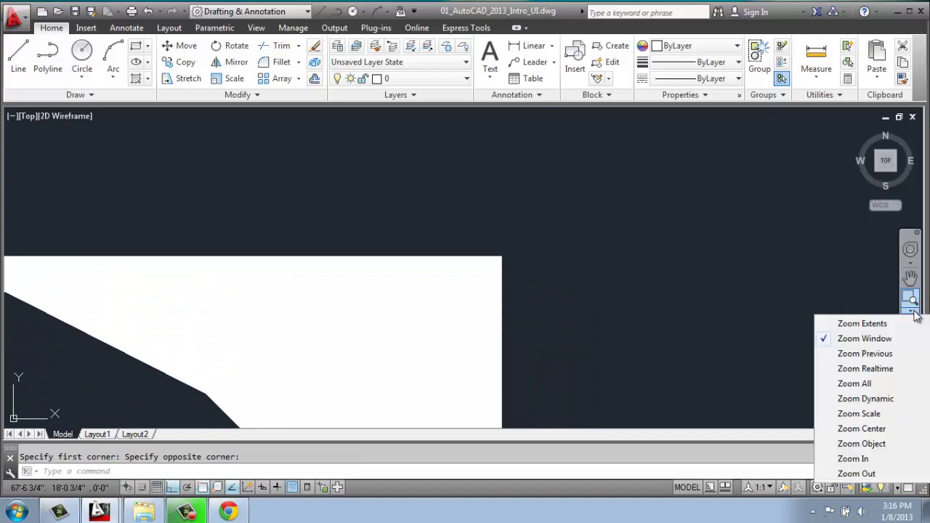
pyautogui.click(863, 324)
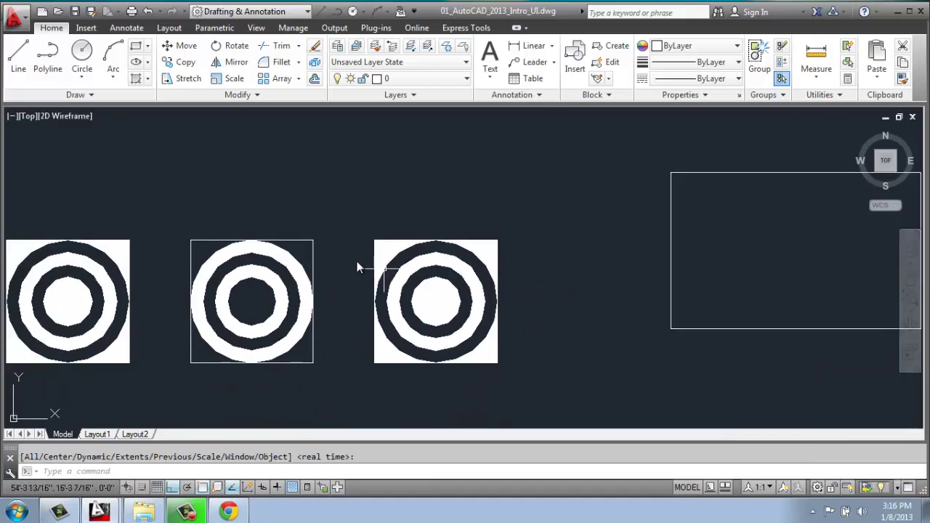
pyautogui.scroll(-4, 357, 263)
pyautogui.scroll(6, 354, 264)
pyautogui.scroll(-2, 356, 266)
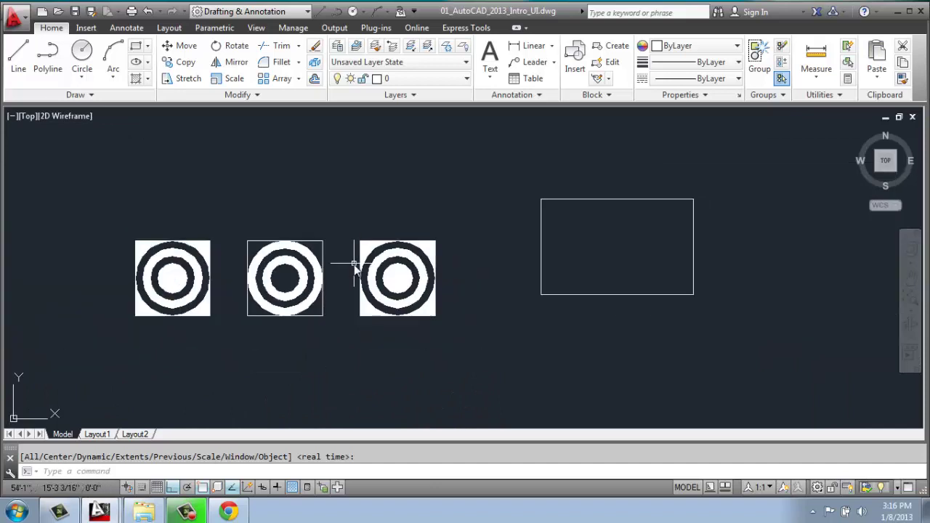
pyautogui.moveTo(421, 276)
pyautogui.mouseDown(button='middle')
pyautogui.moveTo(351, 254)
pyautogui.moveTo(303, 277)
pyautogui.mouseUp(button='middle')
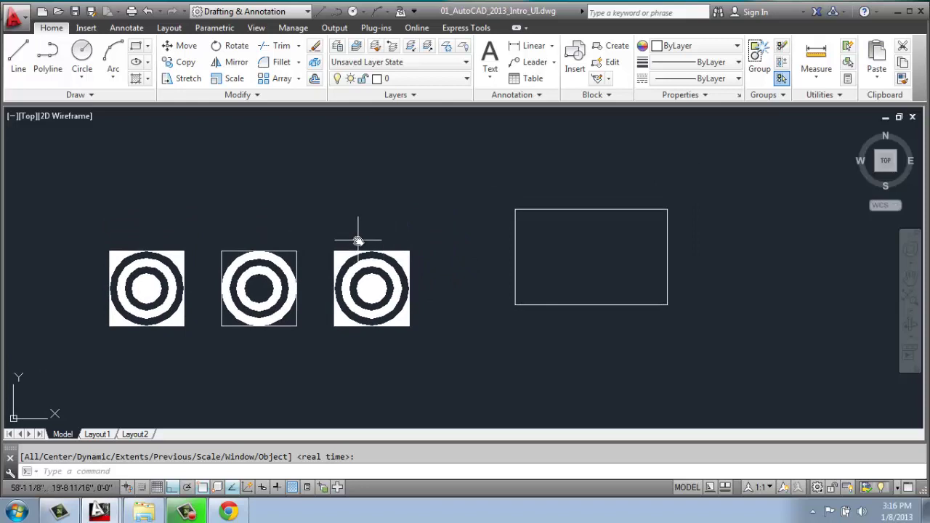
# Start the ZOOM command from the command line.
pyautogui.write('z')
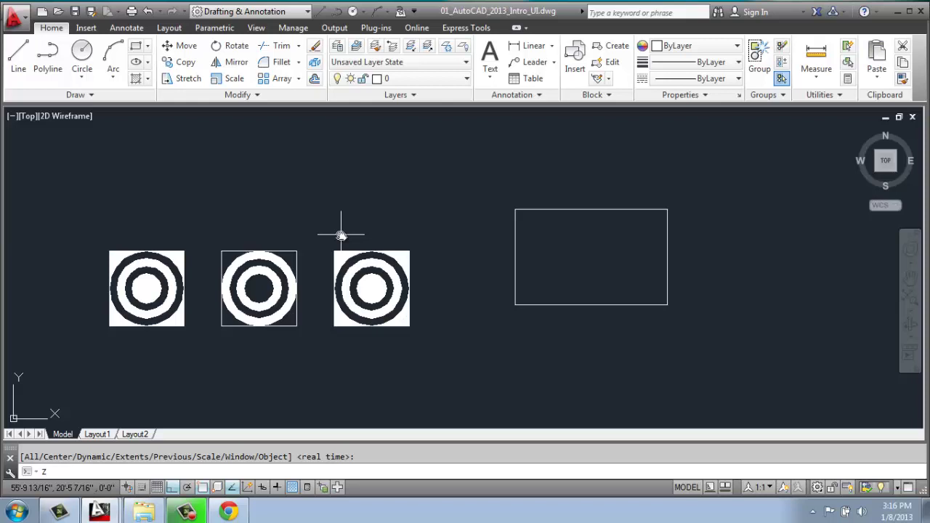
pyautogui.write('om')
pyautogui.press('Return')
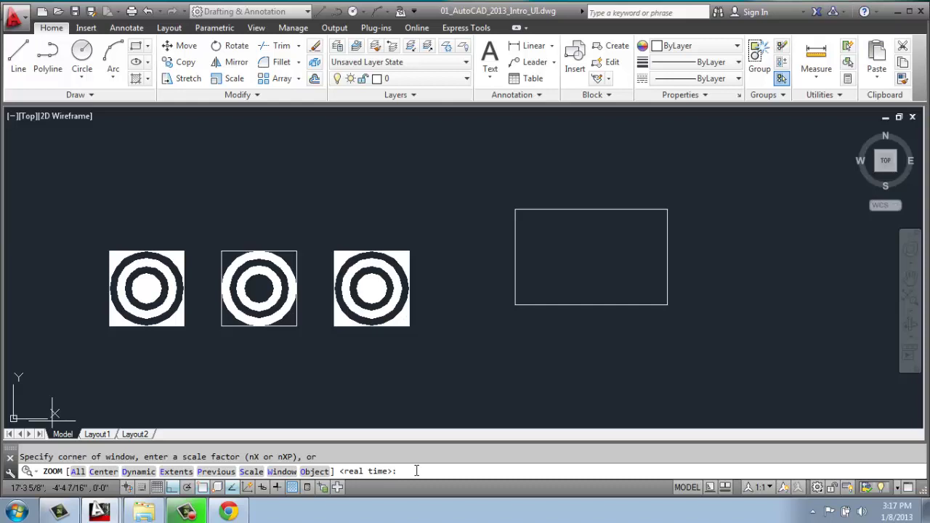
# Zoom Window onto the top of the middle target.
pyautogui.write('w')
pyautogui.press('Return')
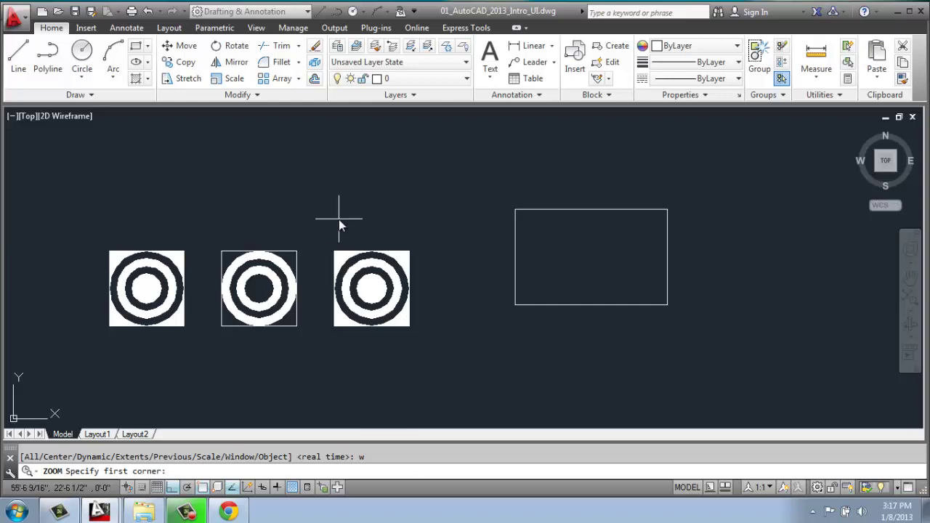
pyautogui.click(272, 220)
pyautogui.click(311, 278)
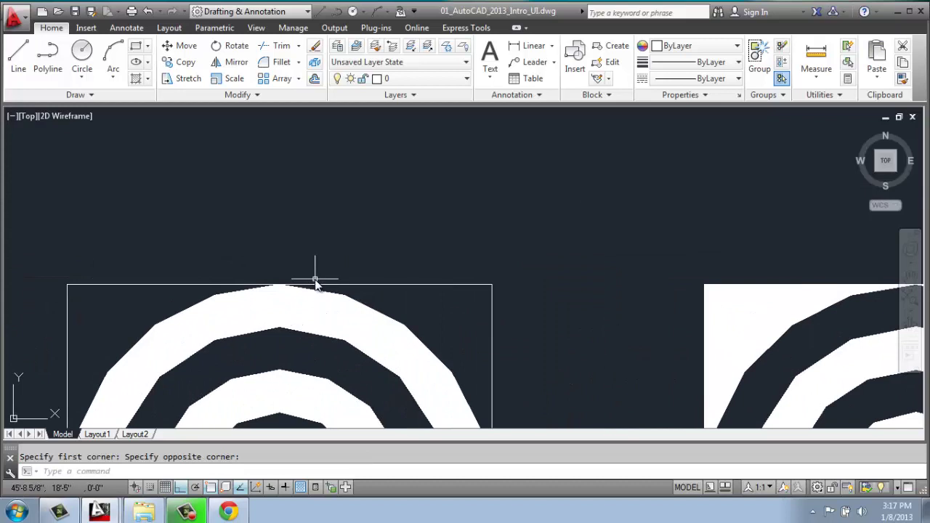
# Run ZOOM Window again to close in on the top of the outer ring.
pyautogui.write('z')
pyautogui.press('Return')
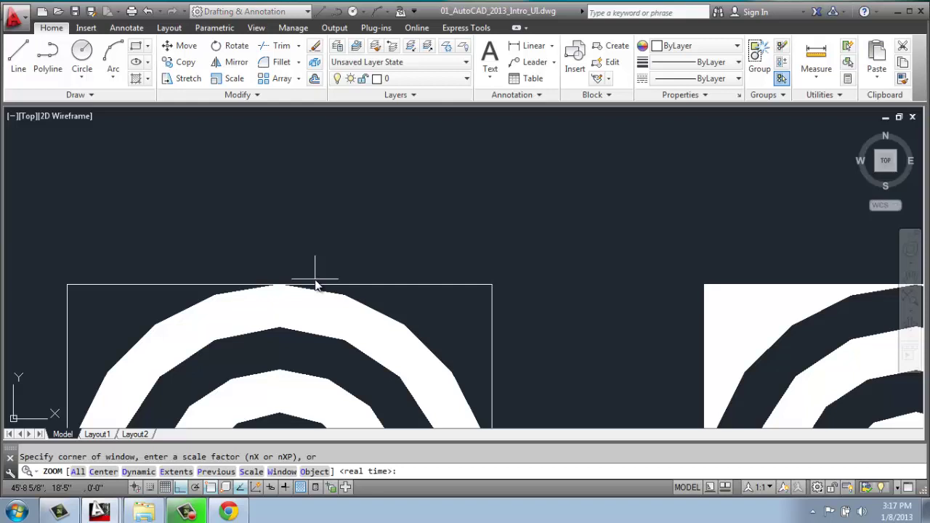
pyautogui.write('w')
pyautogui.press('Return')
pyautogui.click(213, 250)
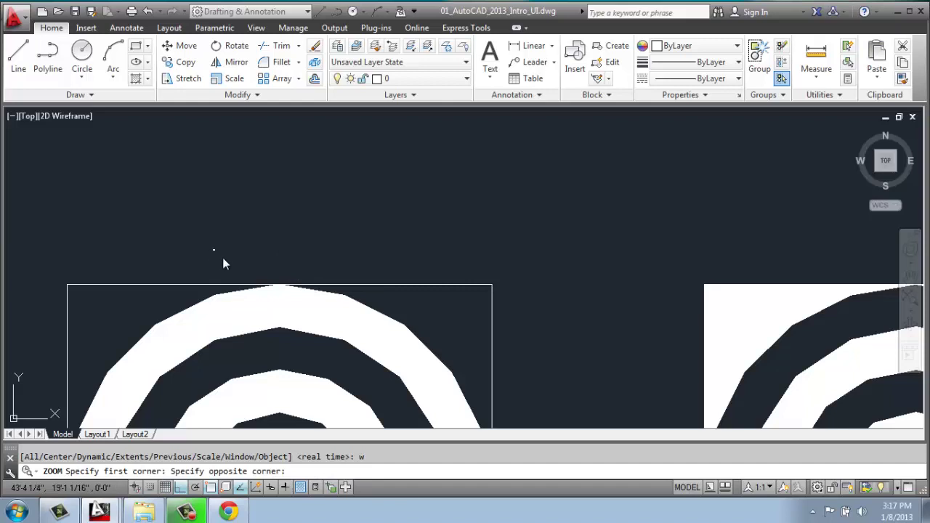
pyautogui.click(402, 363)
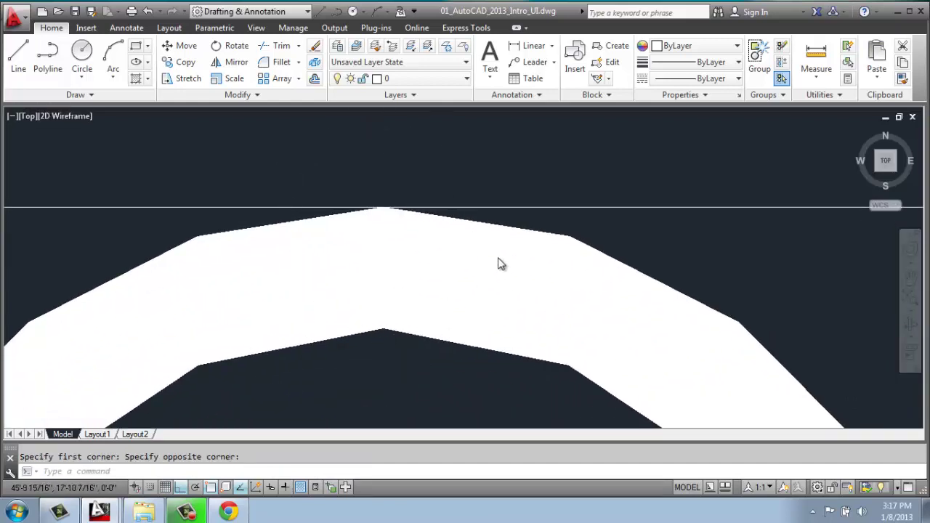
# Run ZOOM Extents to show the full drawing.
pyautogui.write('z')
pyautogui.press('Return')
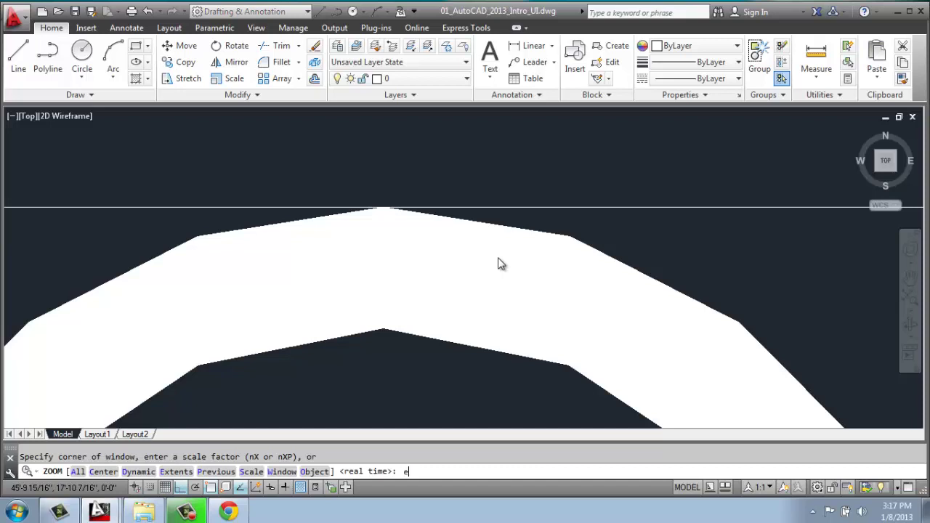
pyautogui.write('e')
pyautogui.press('Return')
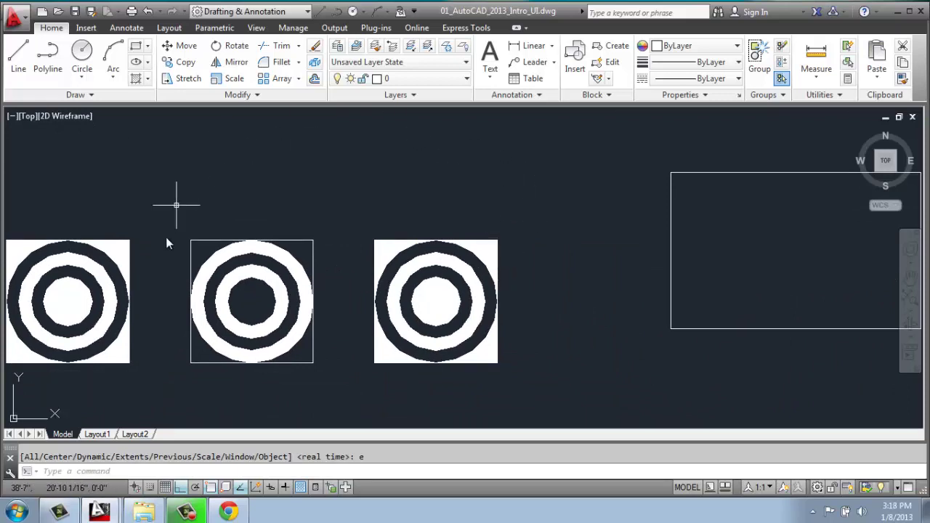
# Wheel-zoom out and back in so the targets and rectangle sit smaller mid-view.
pyautogui.scroll(-2, 483, 247)
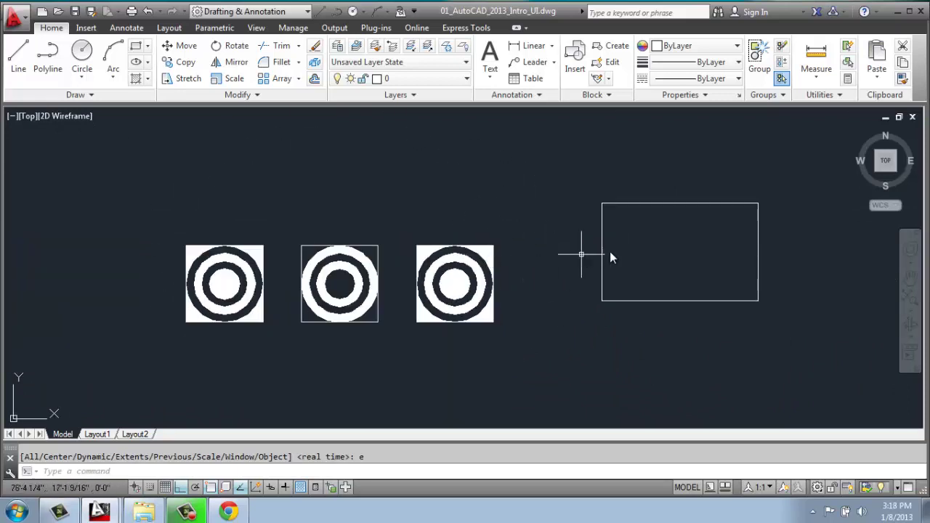
pyautogui.scroll(2, 625, 251)
pyautogui.scroll(-2, 625, 251)
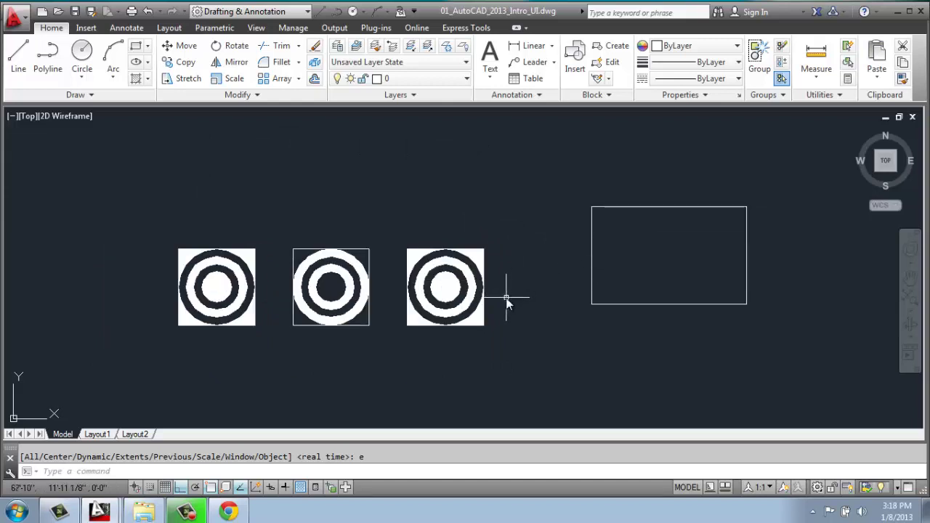
pyautogui.scroll(5, 507, 298)
pyautogui.scroll(4, 506, 298)
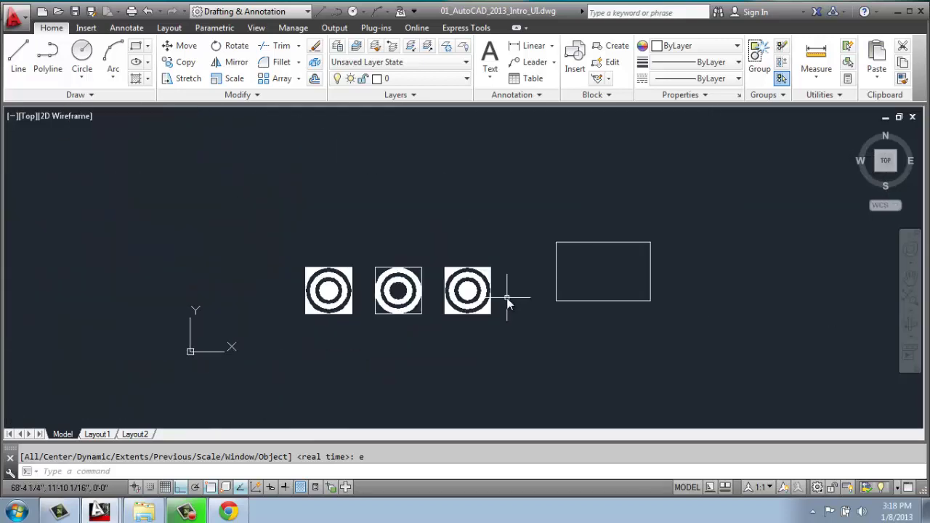
pyautogui.scroll(4, 507, 298)
pyautogui.scroll(-2, 507, 298)
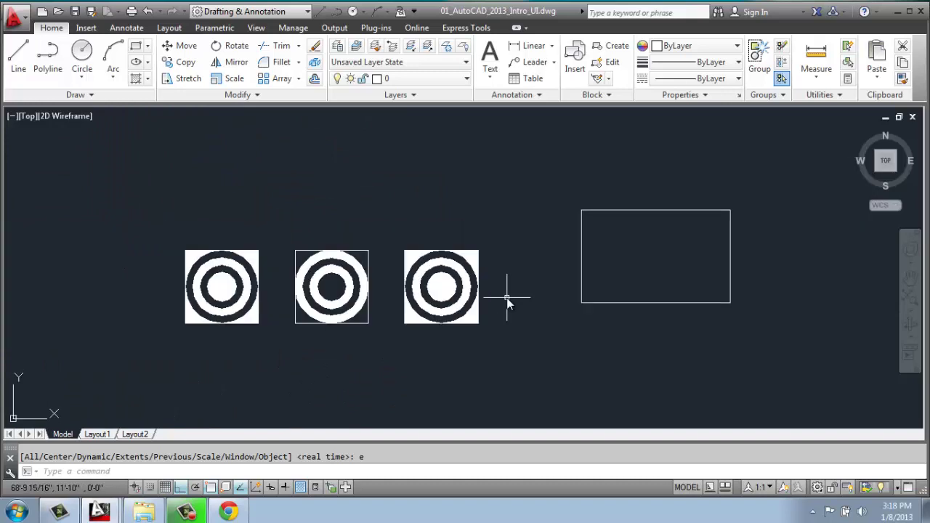
pyautogui.click(909, 313)
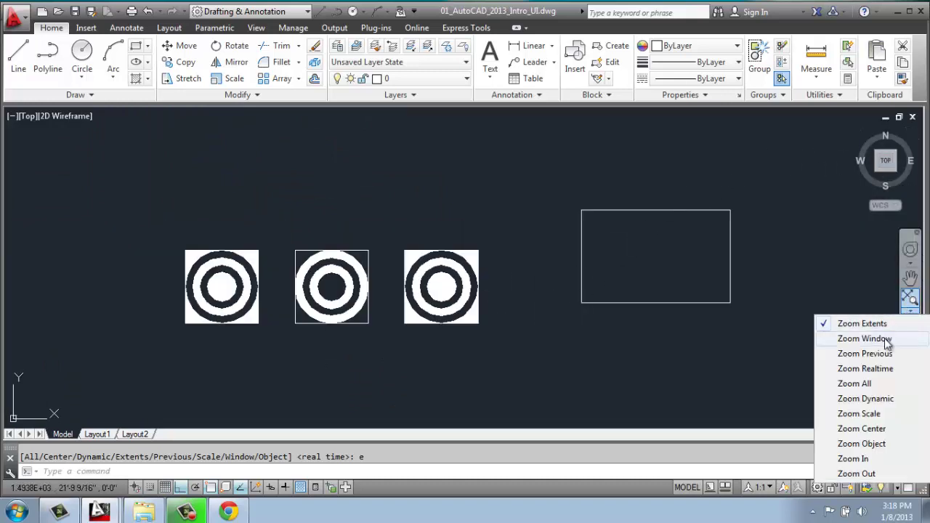
pyautogui.click(865, 459)
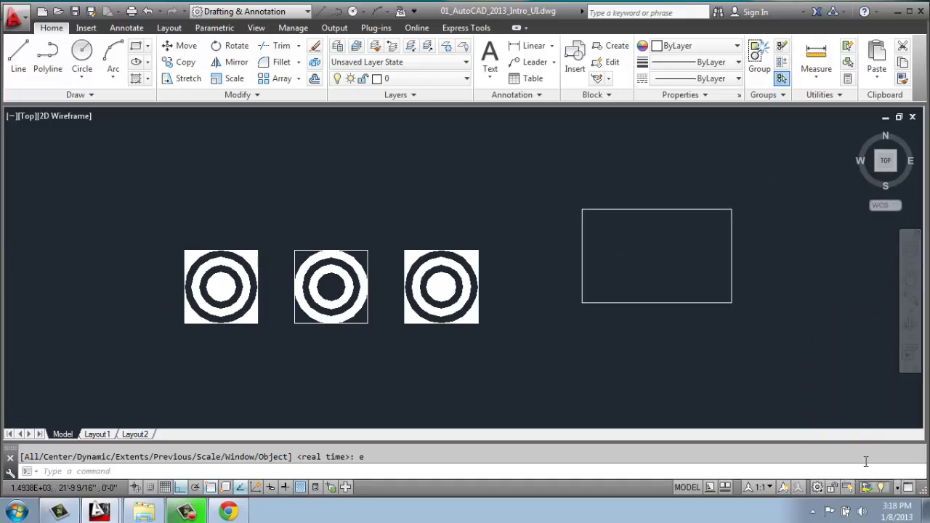
pyautogui.click(910, 298)
pyautogui.click(909, 298)
pyautogui.click(911, 314)
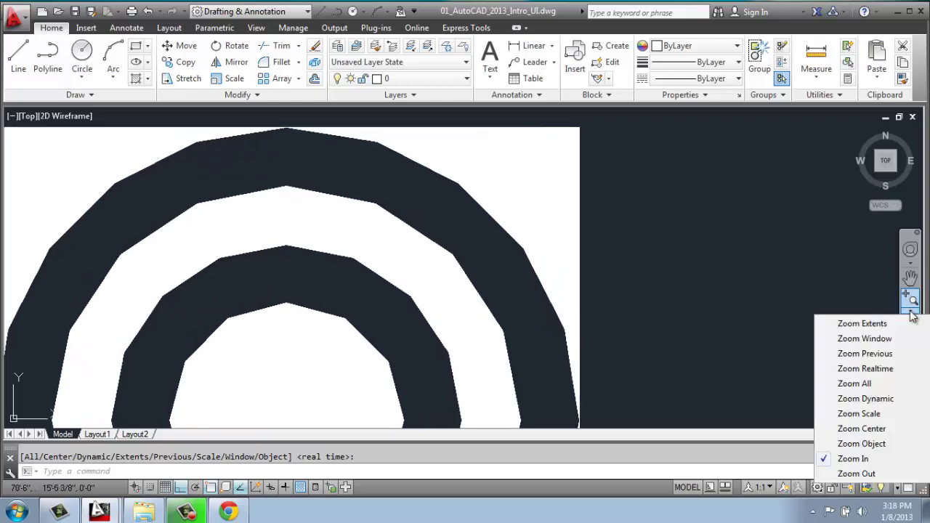
pyautogui.click(850, 473)
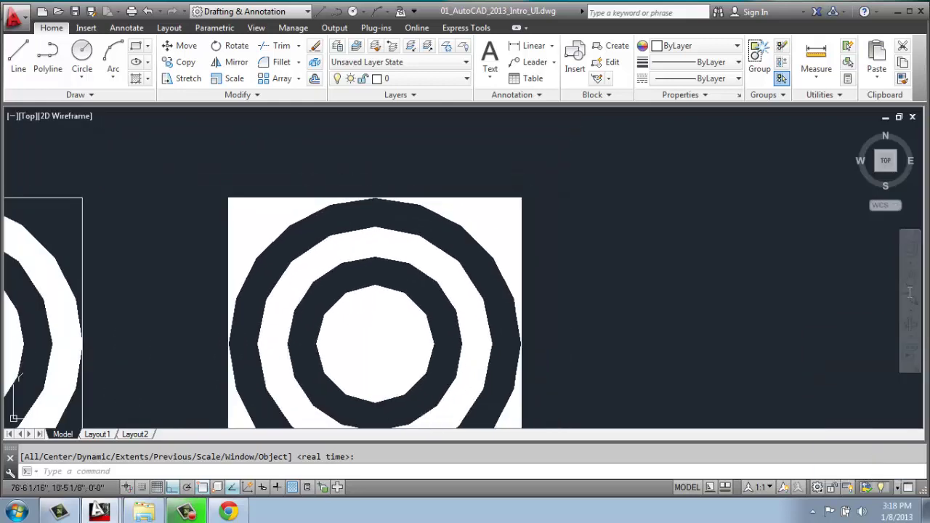
pyautogui.click(910, 299)
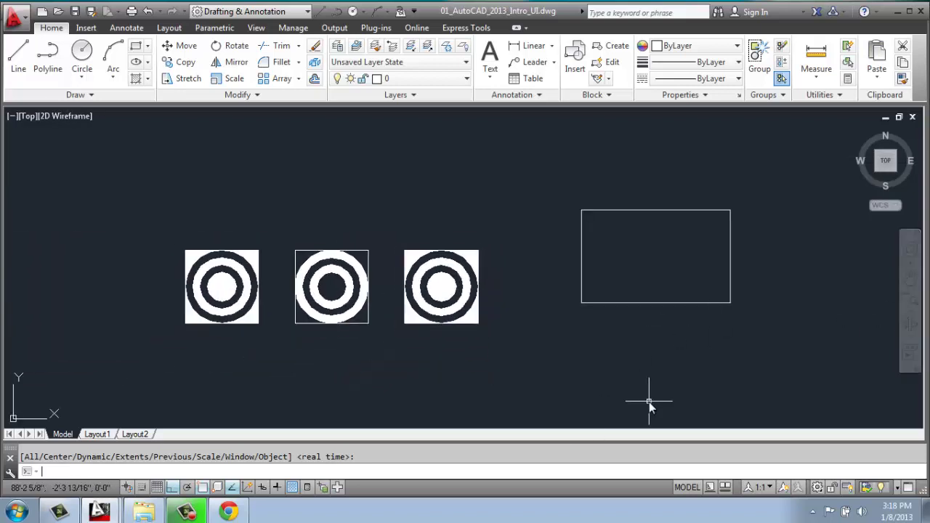
# Run ZOOM with the All option to fit the entire drawing in view.
pyautogui.write('z')
pyautogui.press('Return')
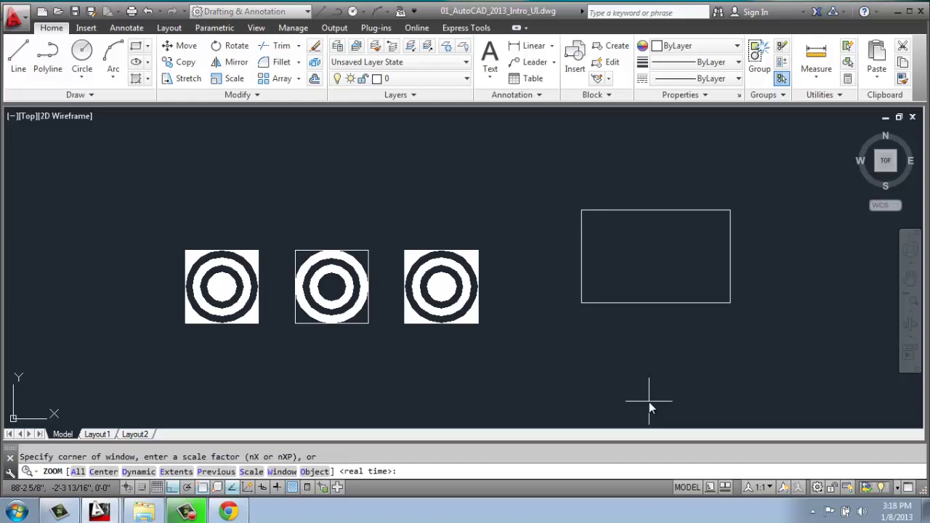
pyautogui.write('a')
pyautogui.press('Return')
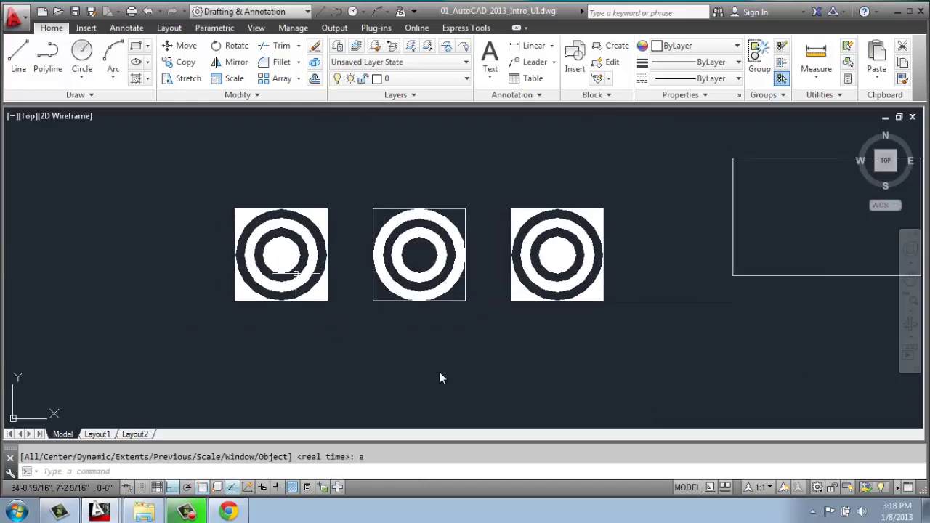
# Real-time zoom in slightly on the three targets via the right-click Zoom, then exit.
pyautogui.rightClick(551, 332)
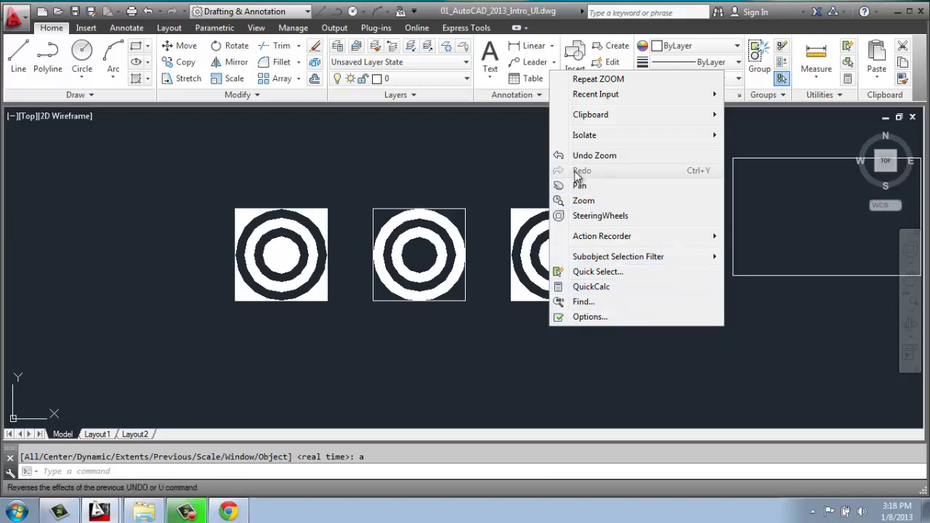
pyautogui.click(578, 201)
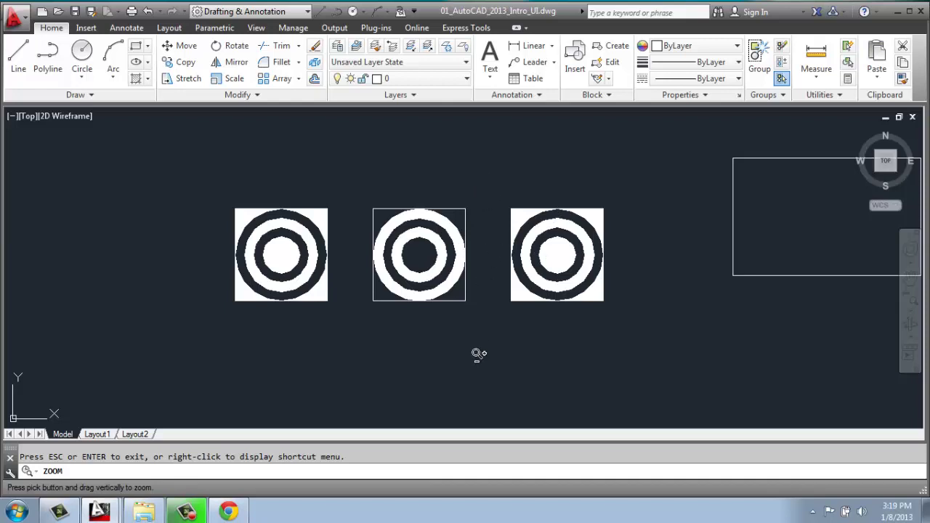
pyautogui.moveTo(479, 354)
pyautogui.mouseDown()
pyautogui.moveTo(529, 110)
pyautogui.moveTo(502, 382)
pyautogui.mouseUp()
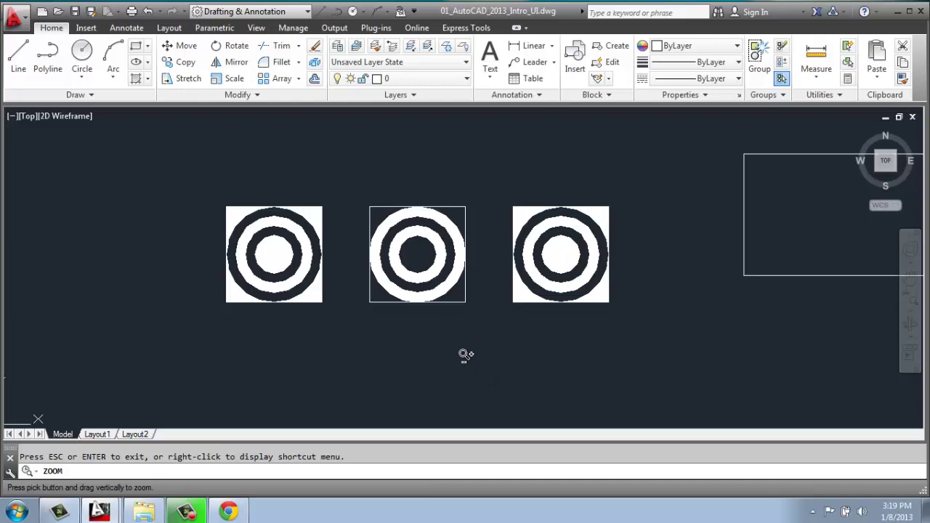
pyautogui.press('Escape')
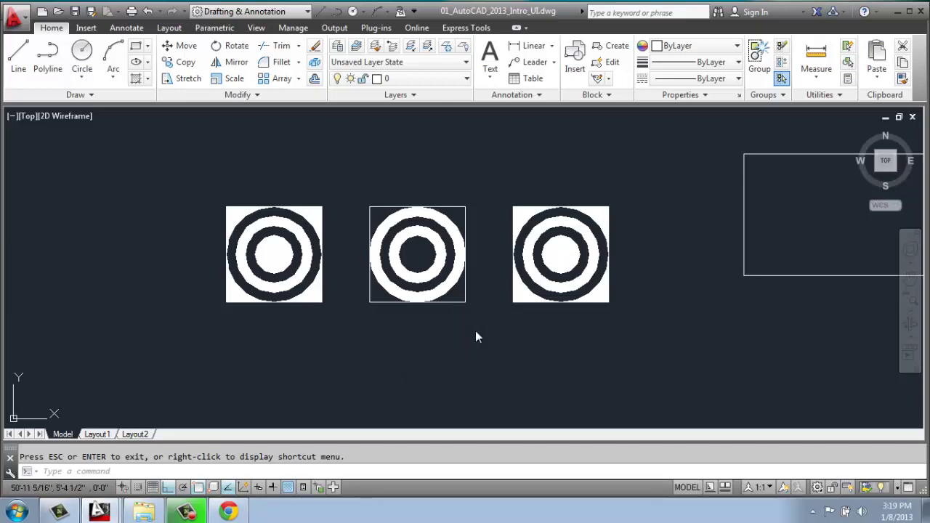
# Real-time zoom again from the right-click menu to enlarge the ring targets noticeably.
pyautogui.rightClick(476, 336)
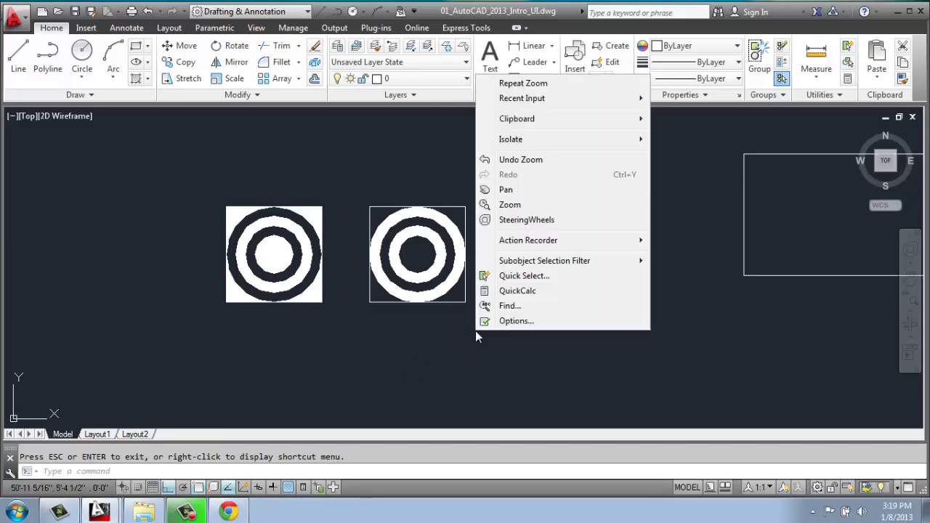
pyautogui.click(511, 212)
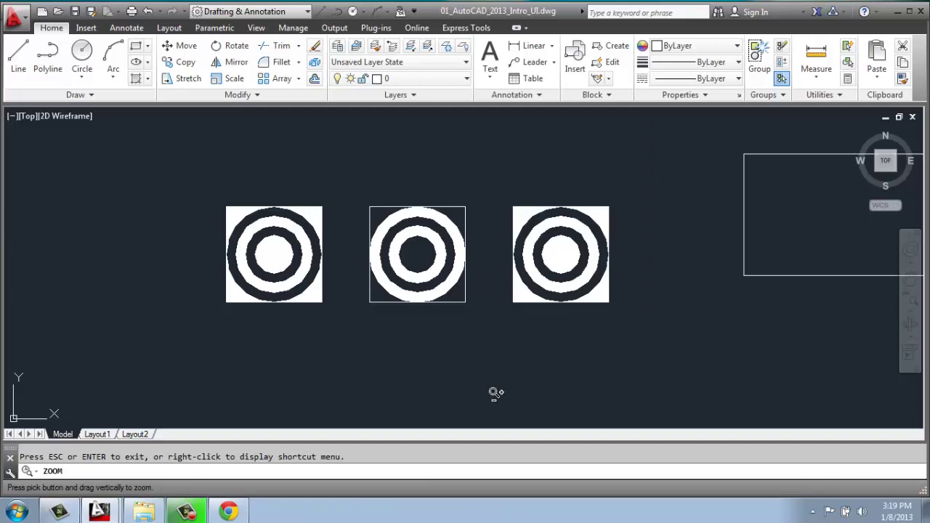
pyautogui.moveTo(496, 393)
pyautogui.mouseDown()
pyautogui.moveTo(488, 259)
pyautogui.moveTo(502, 111)
pyautogui.moveTo(484, 409)
pyautogui.moveTo(515, 143)
pyautogui.moveTo(499, 327)
pyautogui.mouseUp()
pyautogui.press('Escape')
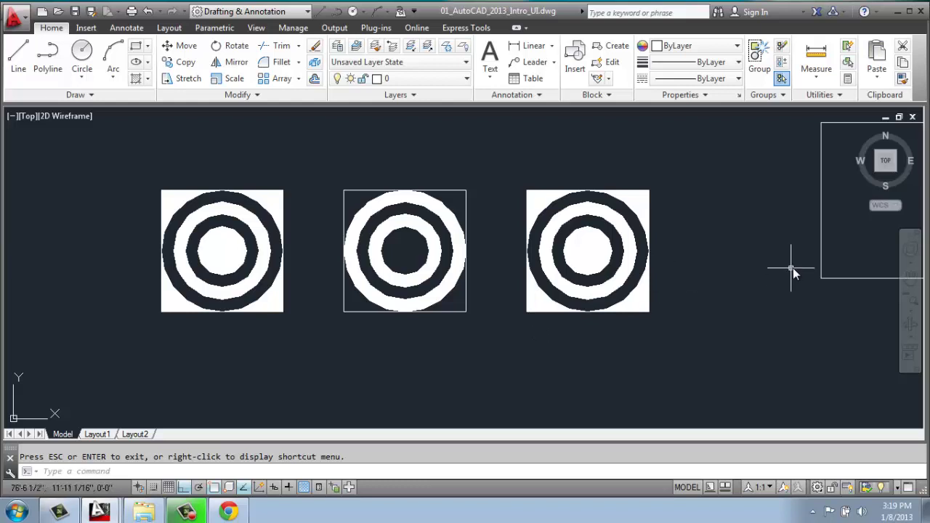
# Pan around the drawing with the navigation bar's Pan tool, centring the three targets with the rectangle at upper right.
pyautogui.click(910, 279)
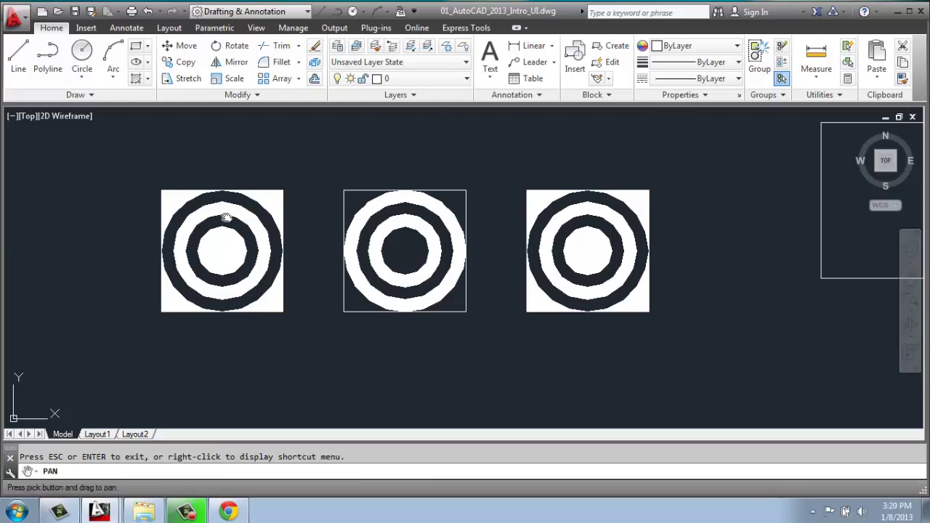
pyautogui.moveTo(320, 378)
pyautogui.mouseDown()
pyautogui.moveTo(366, 348)
pyautogui.moveTo(405, 272)
pyautogui.moveTo(241, 303)
pyautogui.mouseUp()
pyautogui.moveTo(528, 170); pyautogui.dragTo(476, 275)
pyautogui.moveTo(700, 255); pyautogui.dragTo(469, 274)
pyautogui.moveTo(611, 262); pyautogui.dragTo(313, 328)
pyautogui.moveTo(234, 323); pyautogui.dragTo(586, 306)
pyautogui.moveTo(177, 328); pyautogui.dragTo(378, 327)
pyautogui.moveTo(130, 324); pyautogui.dragTo(347, 322)
pyautogui.moveTo(476, 284); pyautogui.dragTo(449, 289)
pyautogui.moveTo(606, 283); pyautogui.dragTo(241, 293)
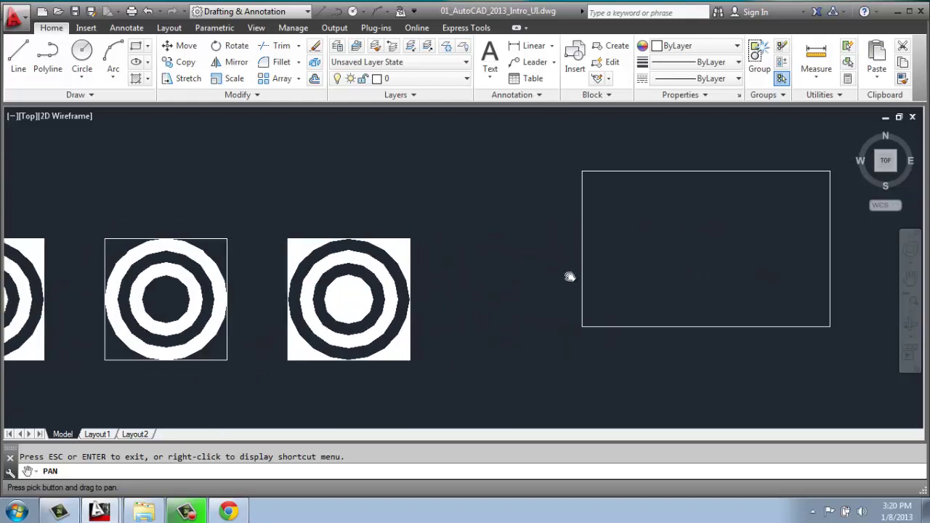
pyautogui.moveTo(494, 218); pyautogui.dragTo(214, 221)
pyautogui.moveTo(211, 174); pyautogui.dragTo(197, 283)
pyautogui.moveTo(78, 315); pyautogui.dragTo(385, 205)
pyautogui.moveTo(183, 283); pyautogui.dragTo(324, 243)
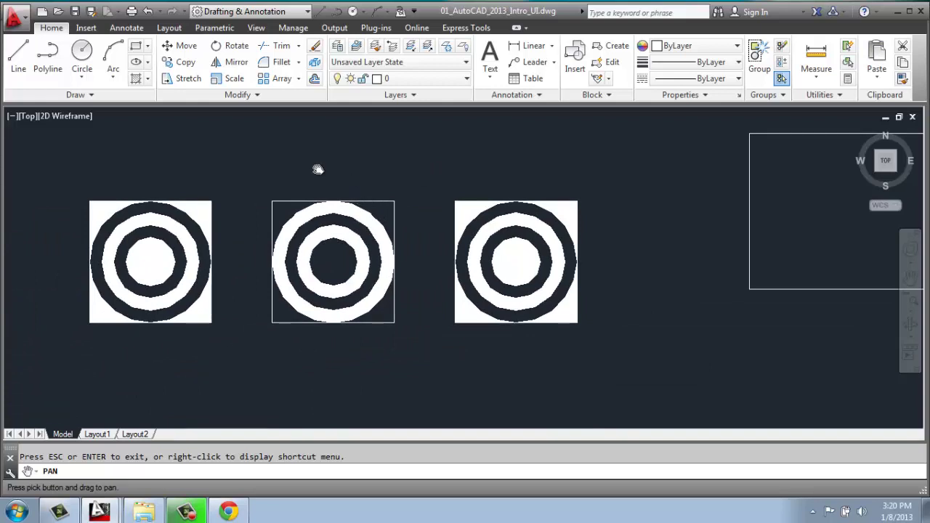
# Nudge the drawing so the three targets sit a little lower, then end the pan.
pyautogui.moveTo(317, 170)
pyautogui.mouseDown()
pyautogui.moveTo(426, 235)
pyautogui.moveTo(362, 259)
pyautogui.mouseUp()
pyautogui.moveTo(718, 261)
pyautogui.mouseDown()
pyautogui.moveTo(485, 270)
pyautogui.moveTo(491, 320)
pyautogui.mouseUp()
pyautogui.moveTo(447, 208); pyautogui.dragTo(447, 213)
pyautogui.press('Escape')
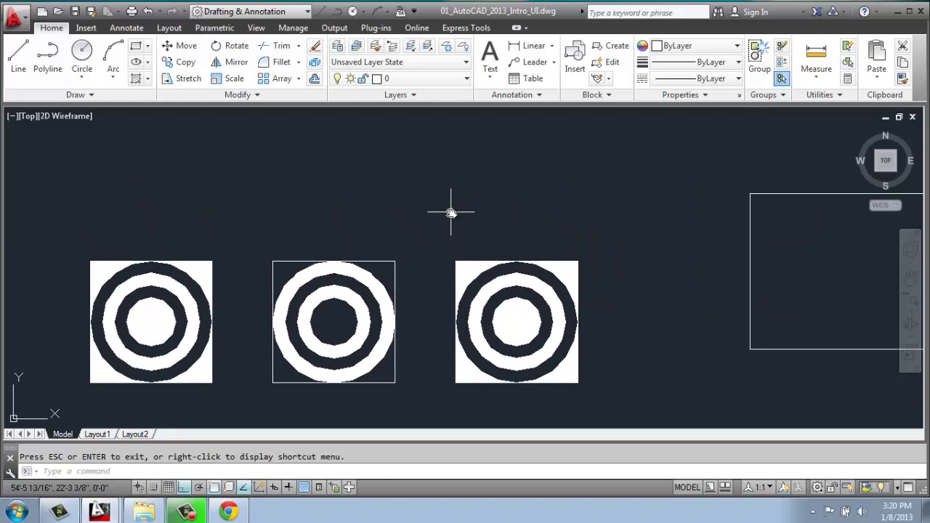
# Pan from the right-click menu to move the three ring targets up and left.
pyautogui.rightClick(426, 330)
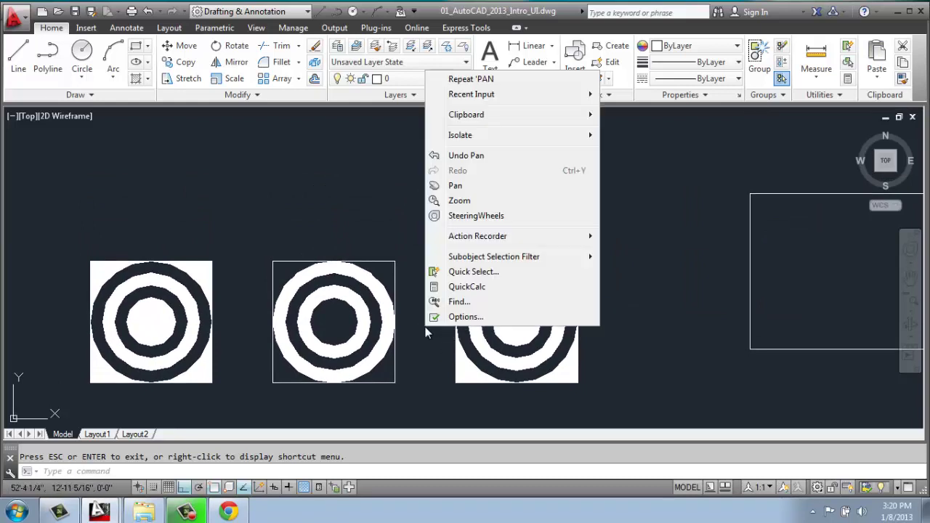
pyautogui.click(459, 186)
pyautogui.moveTo(569, 199)
pyautogui.mouseDown()
pyautogui.moveTo(297, 290)
pyautogui.moveTo(423, 237)
pyautogui.moveTo(415, 266)
pyautogui.moveTo(394, 222)
pyautogui.moveTo(183, 278)
pyautogui.moveTo(112, 252)
pyautogui.moveTo(292, 241)
pyautogui.moveTo(356, 310)
pyautogui.mouseUp()
pyautogui.press('Escape')
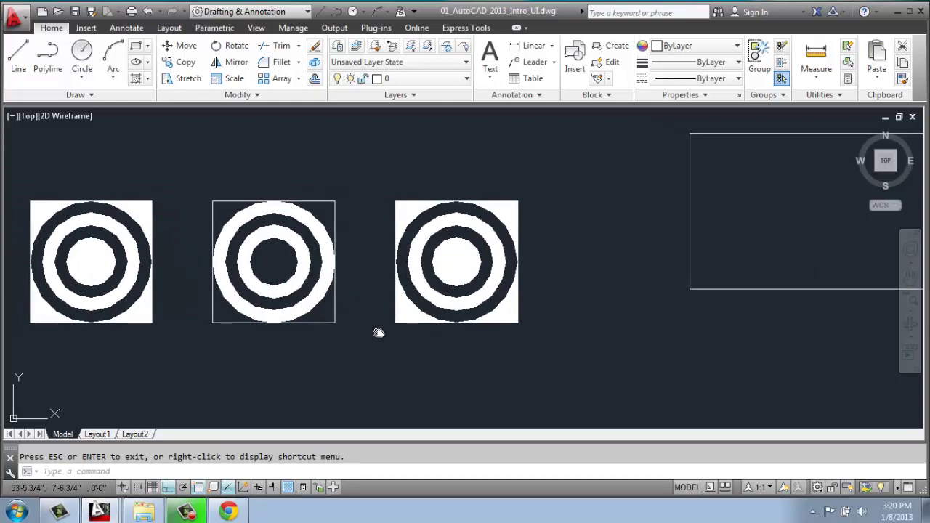
# Wheel-zoom in and out and wheel-pan over to the rectangle and back, centring the three targets.
pyautogui.scroll(5, 473, 338)
pyautogui.scroll(-4, 472, 340)
pyautogui.scroll(-2, 468, 338)
pyautogui.scroll(7, 376, 277)
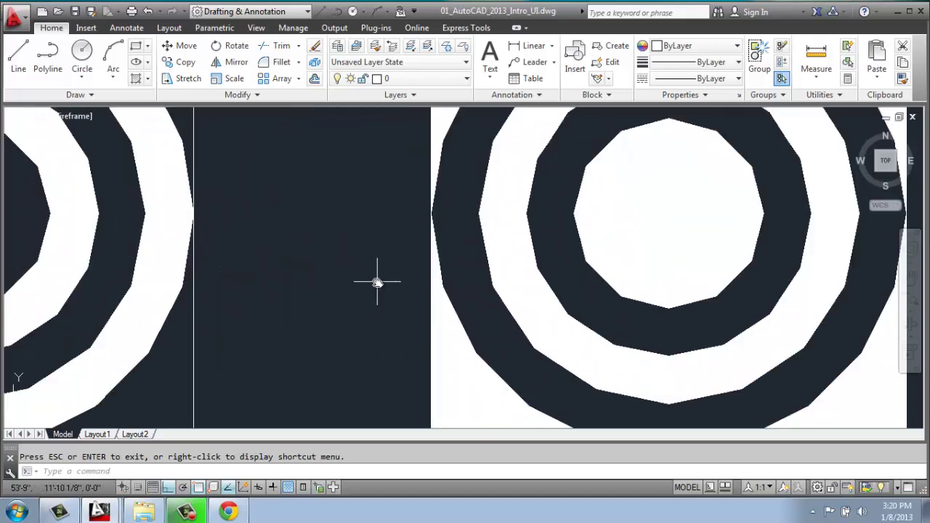
pyautogui.scroll(-7, 376, 287)
pyautogui.moveTo(337, 291); pyautogui.dragTo(269, 290)
pyautogui.moveTo(570, 272); pyautogui.dragTo(432, 271)
pyautogui.moveTo(520, 253); pyautogui.dragTo(359, 294)
pyautogui.moveTo(133, 284); pyautogui.dragTo(492, 280)
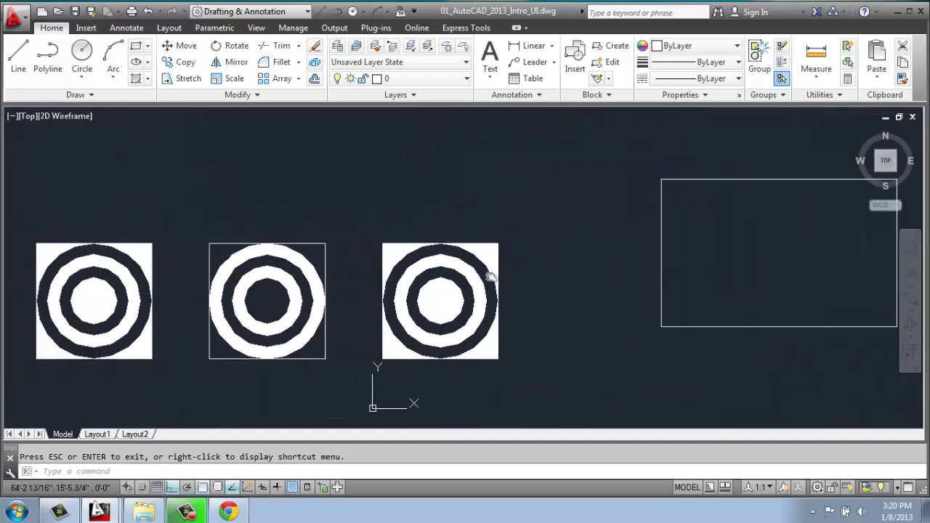
pyautogui.moveTo(194, 283); pyautogui.dragTo(355, 246)
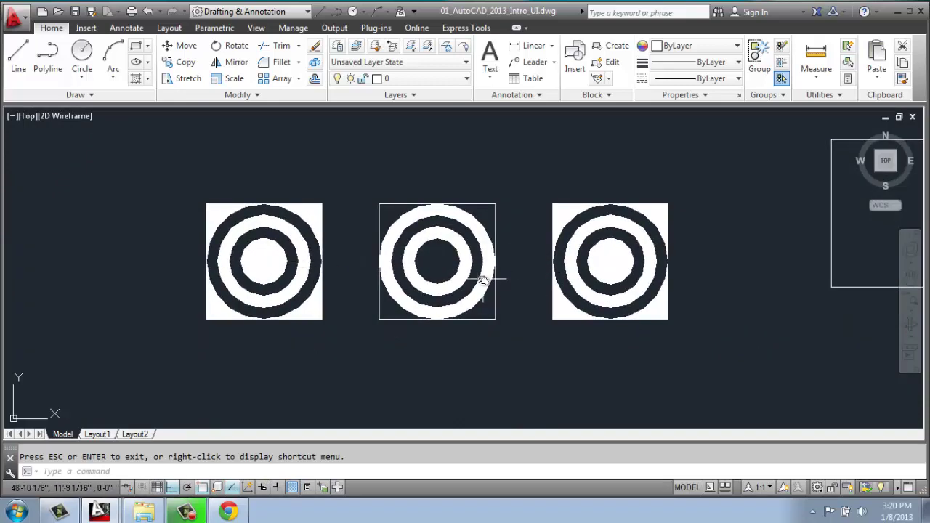
# Zoom in close on one ring, pan across it, then zoom back out to show all targets.
pyautogui.scroll(2, 484, 276)
pyautogui.scroll(3, 410, 259)
pyautogui.scroll(2, 414, 249)
pyautogui.scroll(1, 415, 248)
pyautogui.moveTo(259, 256); pyautogui.dragTo(338, 332)
pyautogui.scroll(-1, 338, 332)
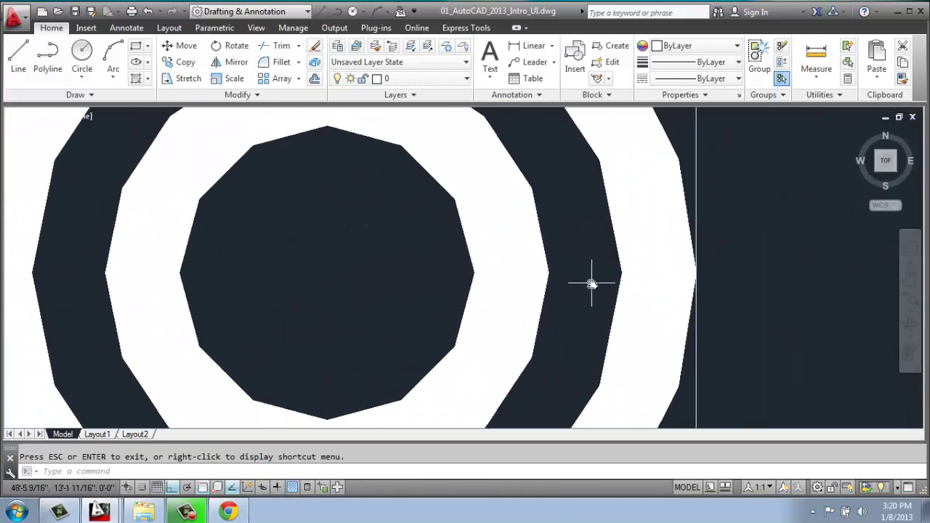
pyautogui.moveTo(657, 307); pyautogui.dragTo(454, 300)
pyautogui.scroll(-3, 453, 301)
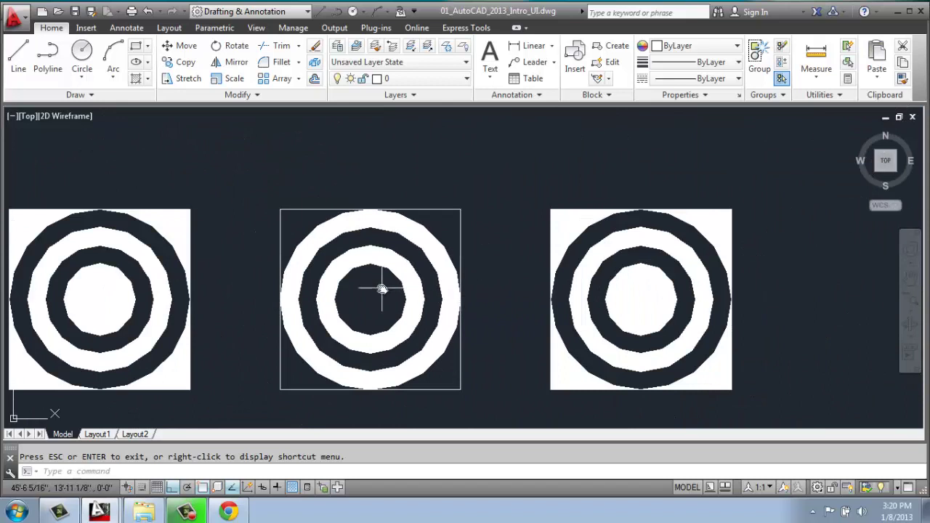
pyautogui.scroll(-2, 367, 294)
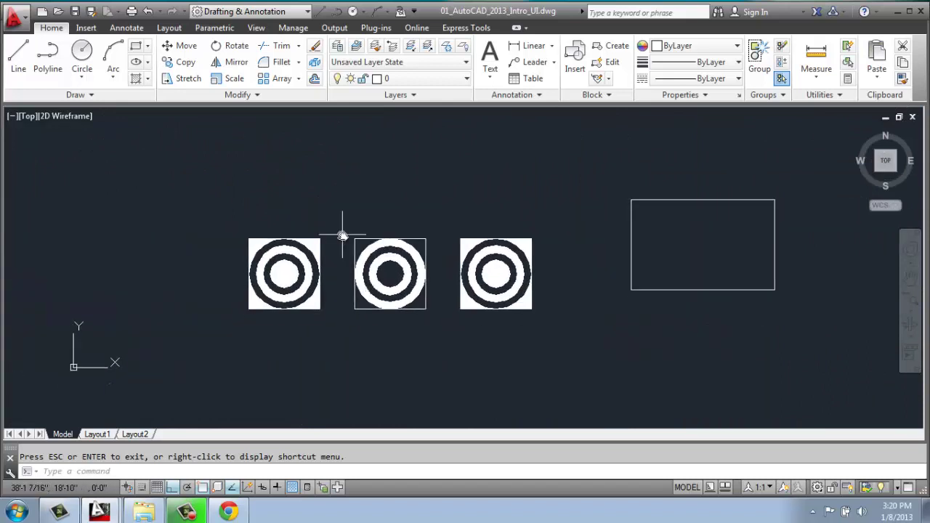
# Pan with the P command and zoom in so the three ring targets fill the view centred.
pyautogui.write('p')
pyautogui.press('Return')
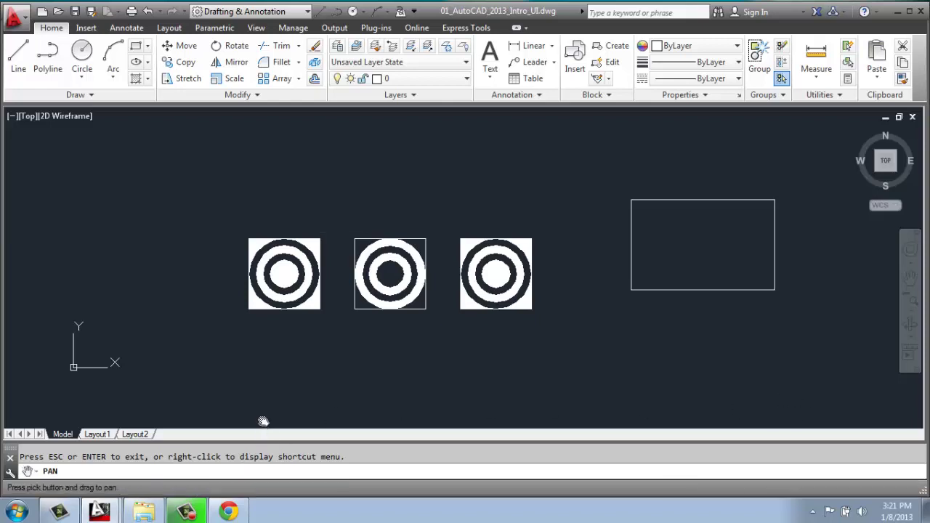
pyautogui.moveTo(404, 231)
pyautogui.mouseDown()
pyautogui.moveTo(331, 236)
pyautogui.moveTo(443, 247)
pyautogui.mouseUp()
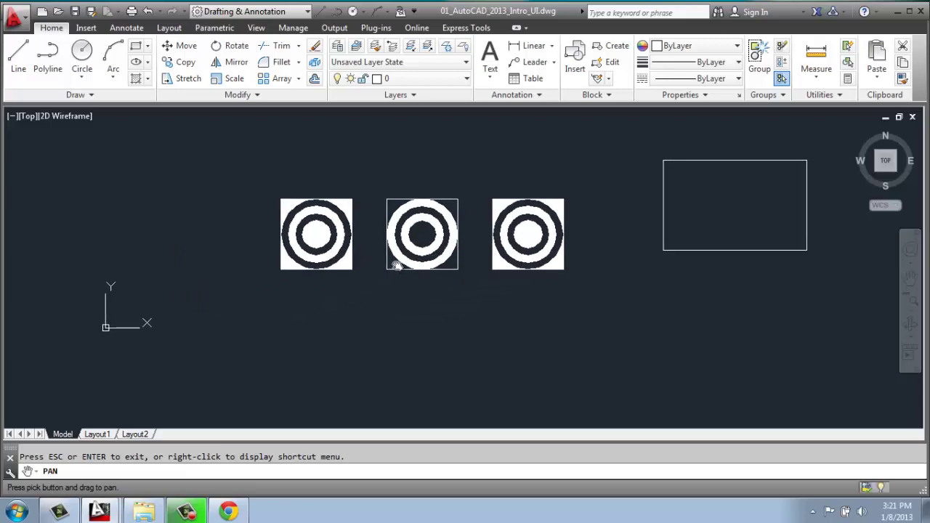
pyautogui.scroll(4, 414, 254)
pyautogui.moveTo(329, 282); pyautogui.dragTo(367, 286)
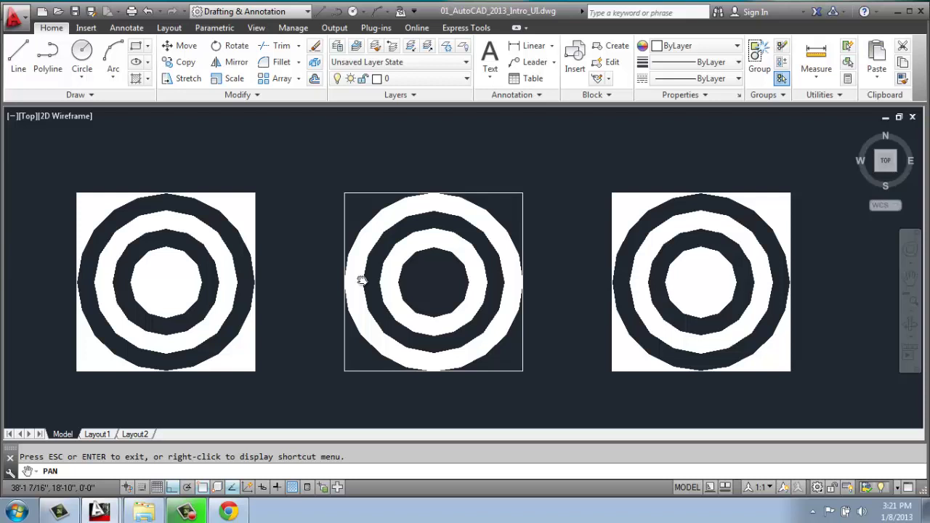
pyautogui.moveTo(384, 264)
pyautogui.mouseDown()
pyautogui.moveTo(429, 285)
pyautogui.moveTo(436, 247)
pyautogui.mouseUp()
pyautogui.press('Escape')
pyautogui.press('Escape')
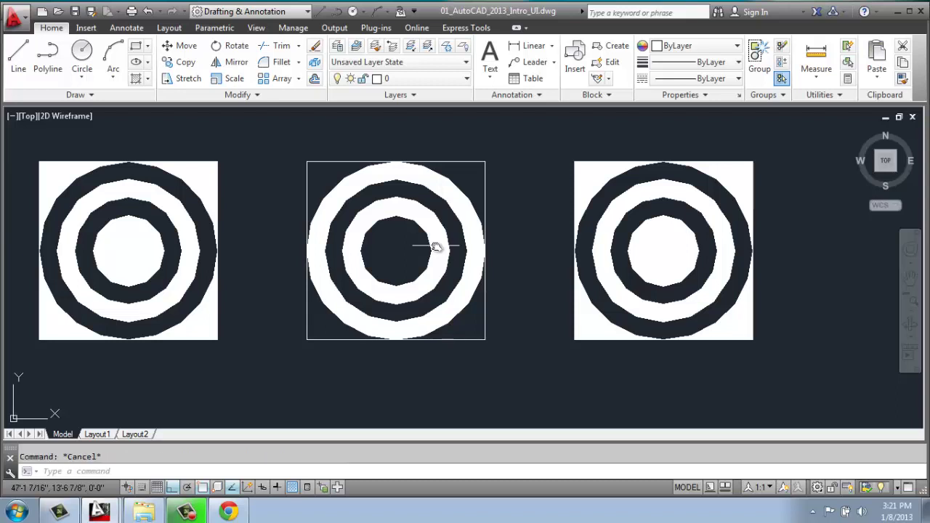